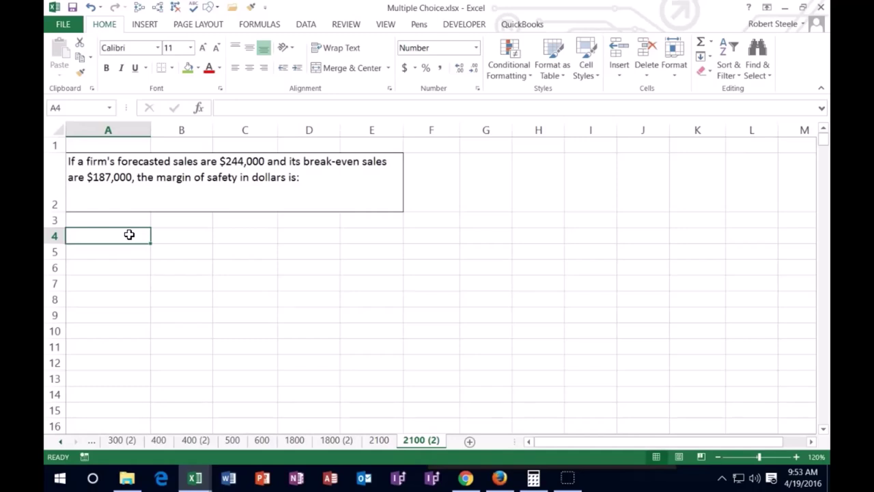
- Enter 244,000 in cell B4
key("Tab")
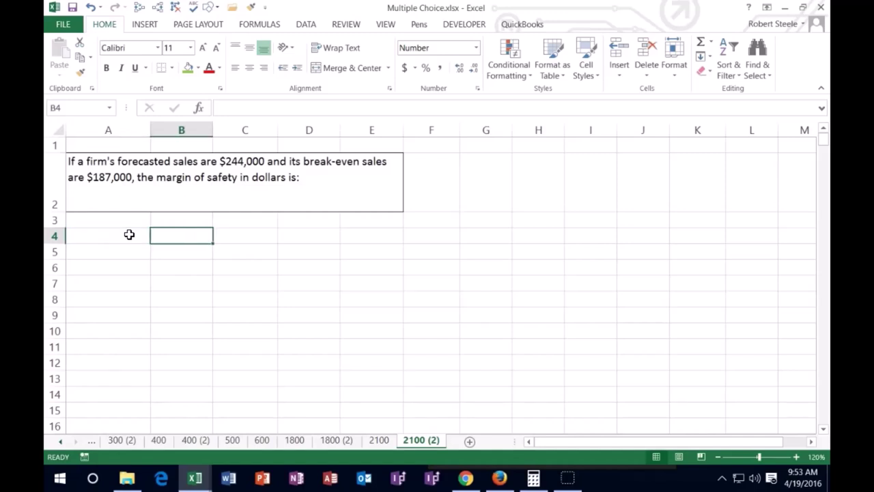
type("244,000")
key("Return")
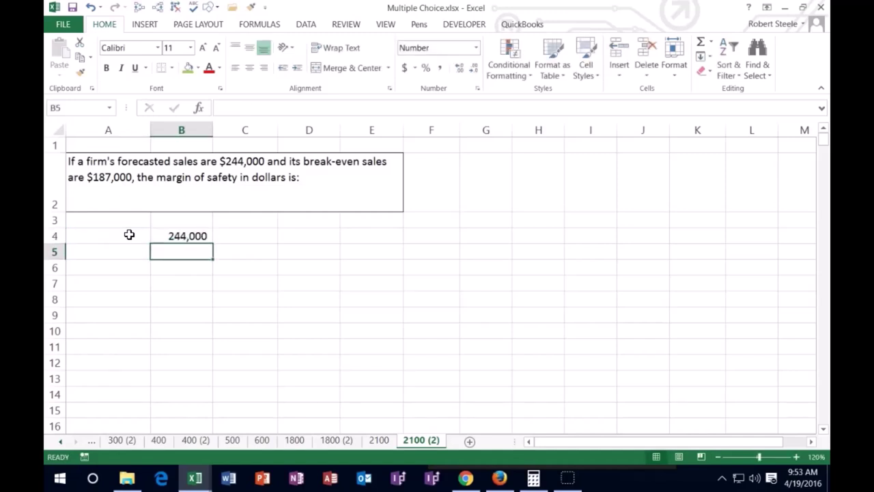
- Enter the break-even sales of 187,000 in B4 and the forecasted sales of 244,000 in B3 above it
key("Up")
type("187,000")
key("Return")
key("Up")
key("Up")
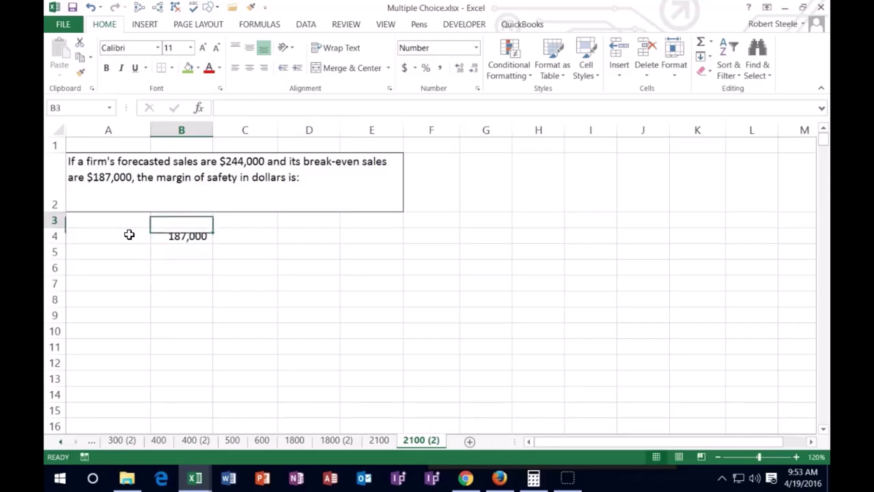
type("244000")
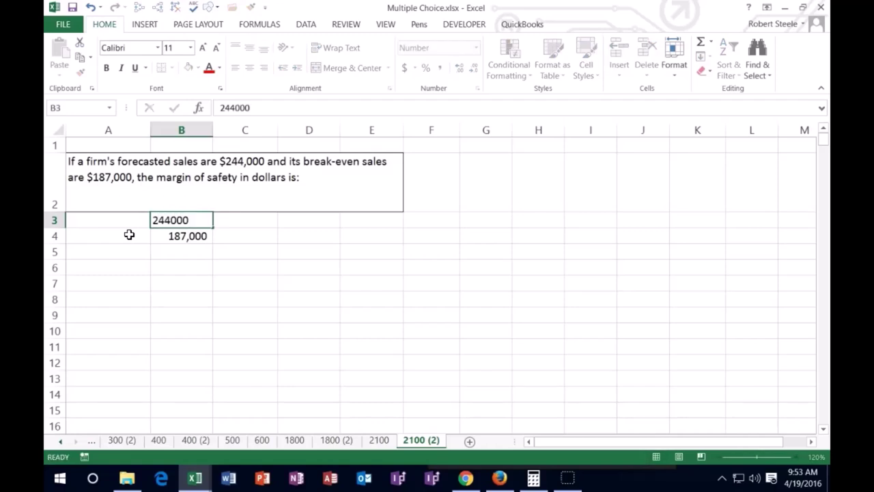
key("Return")
key("Return")
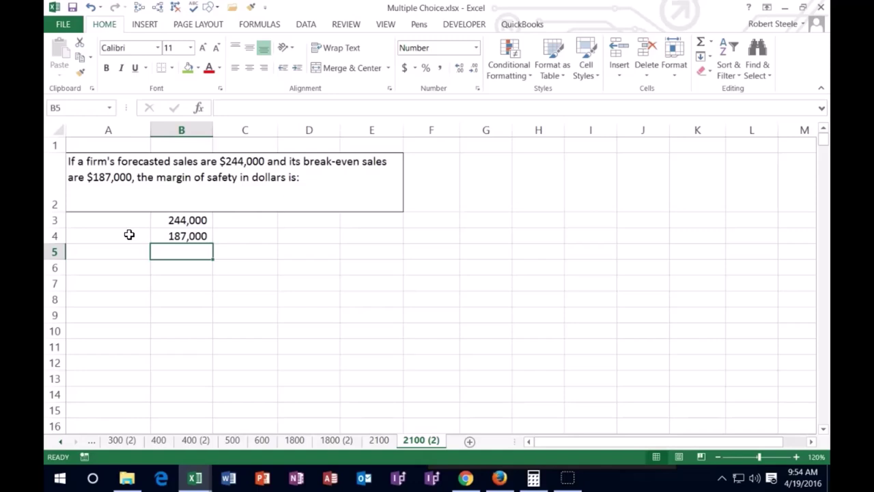
- Calculate the margin of safety in B5 with the formula =B3-B4
type("=")
left_click(165, 221)
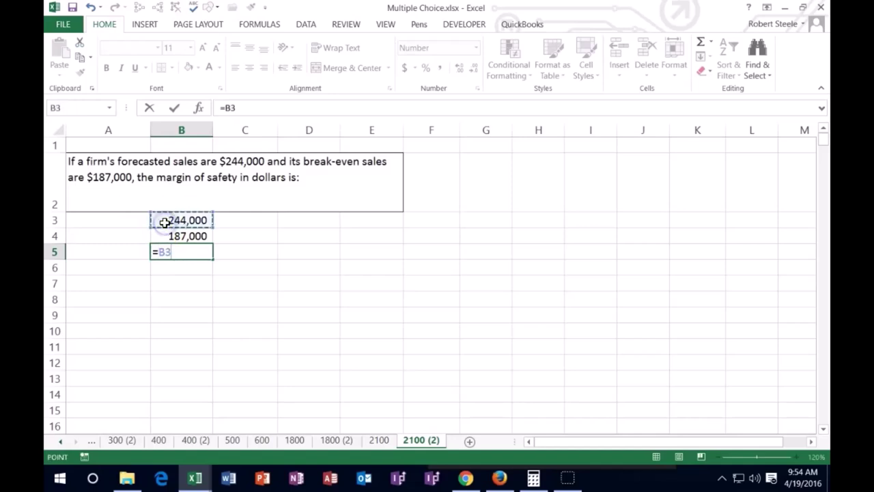
type("-")
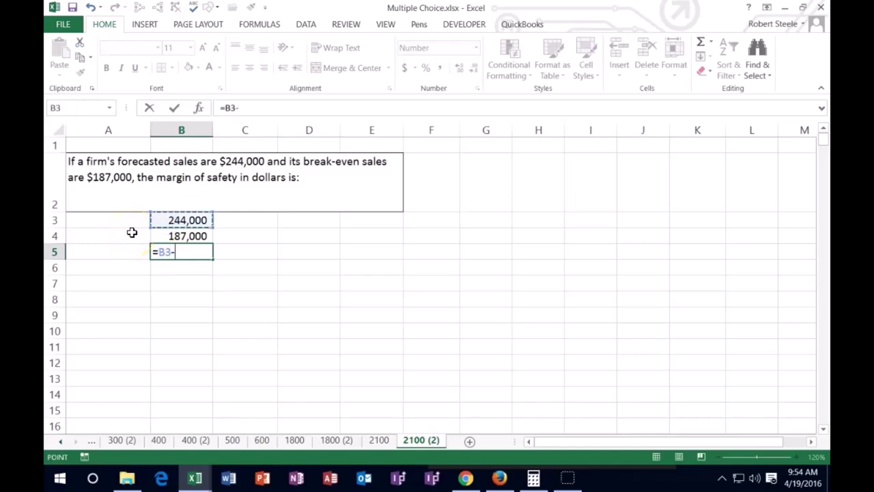
left_click(154, 235)
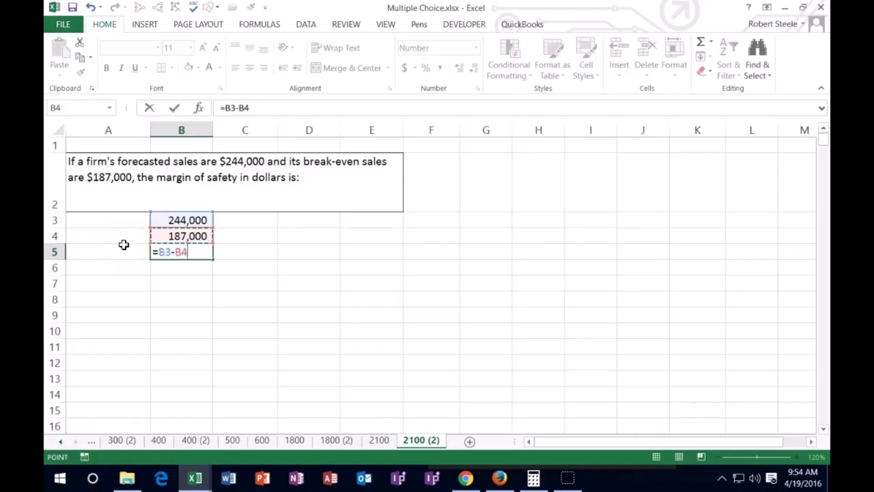
key("Return")
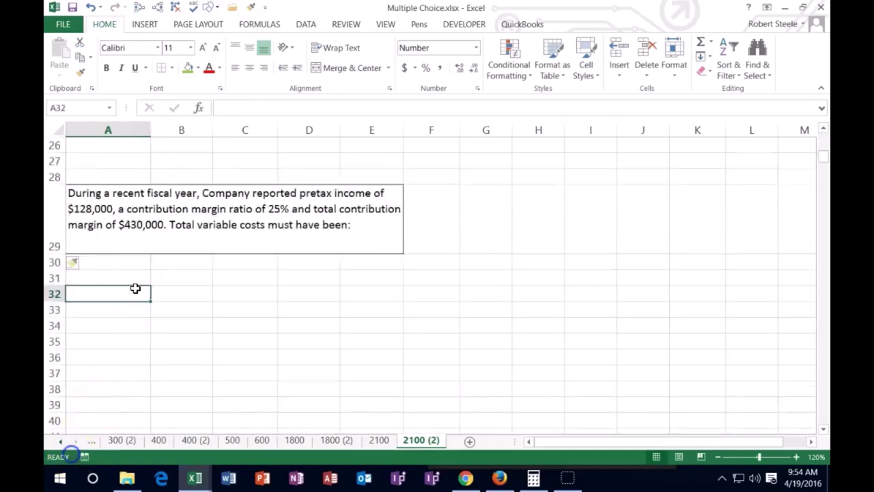
- Label A31:A33 below the variable costs question as Sales, Variable costs and Contribution margin
scroll(135, 287, "down", 1)
left_click(129, 229)
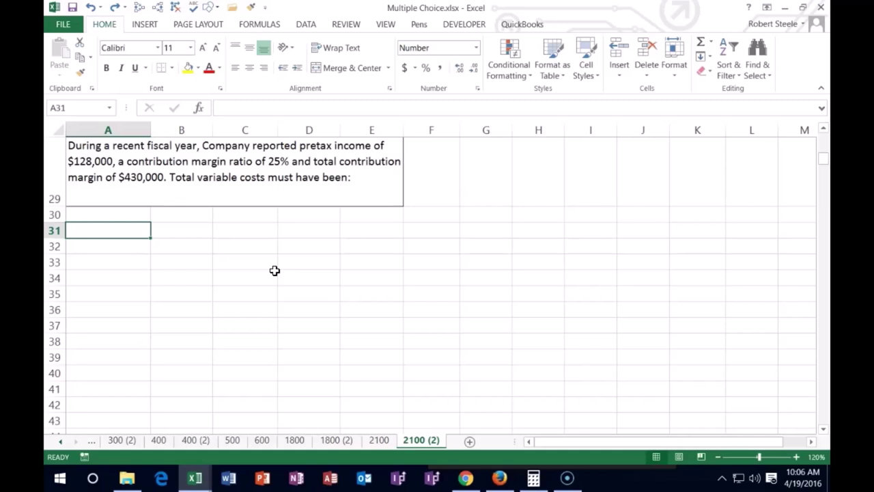
type("Sales")
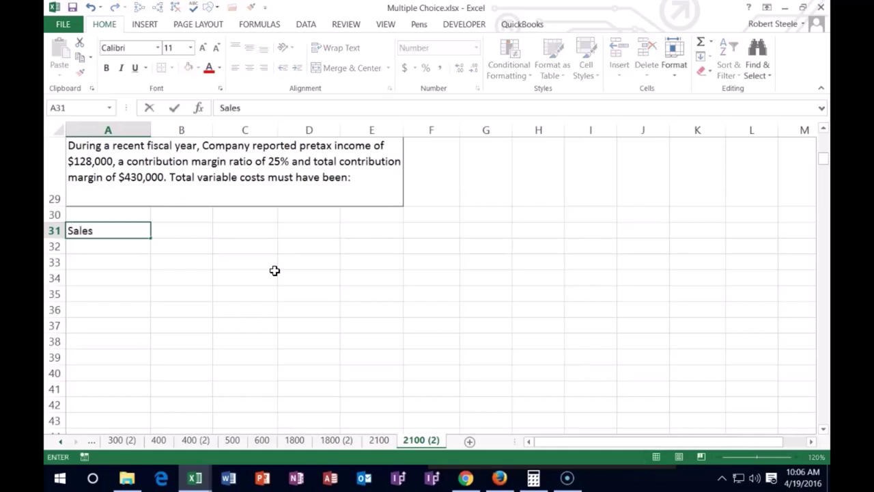
key("Return")
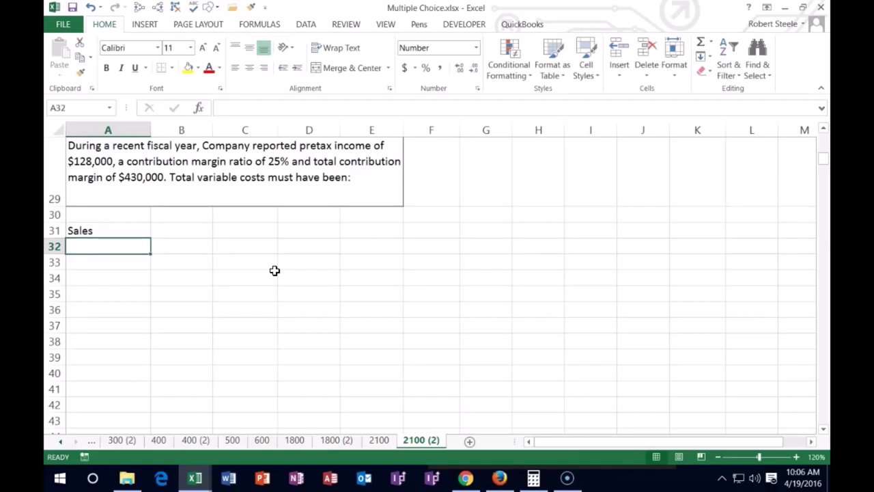
type("Variable")
type(" cost")
key("BackSpace")
type("sts")
key("Return")
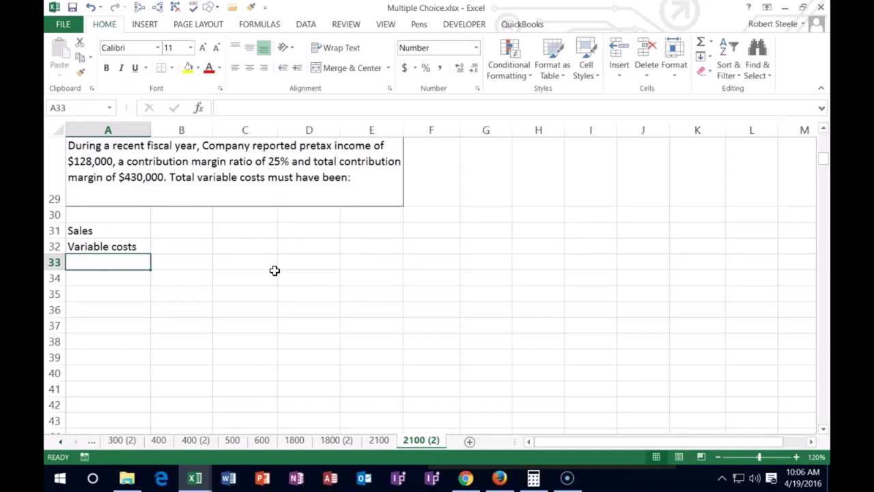
type("Contribution margin")
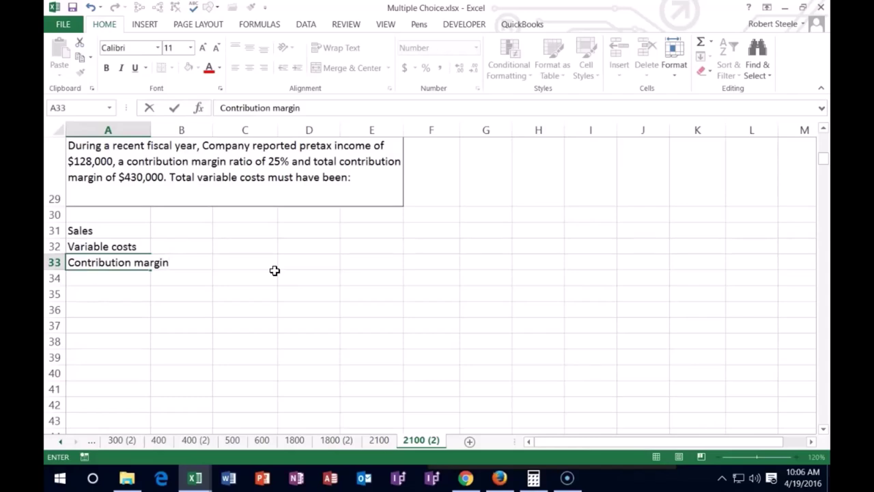
- Enter the total contribution margin of 430000 in C33
key("Tab")
key("Tab")
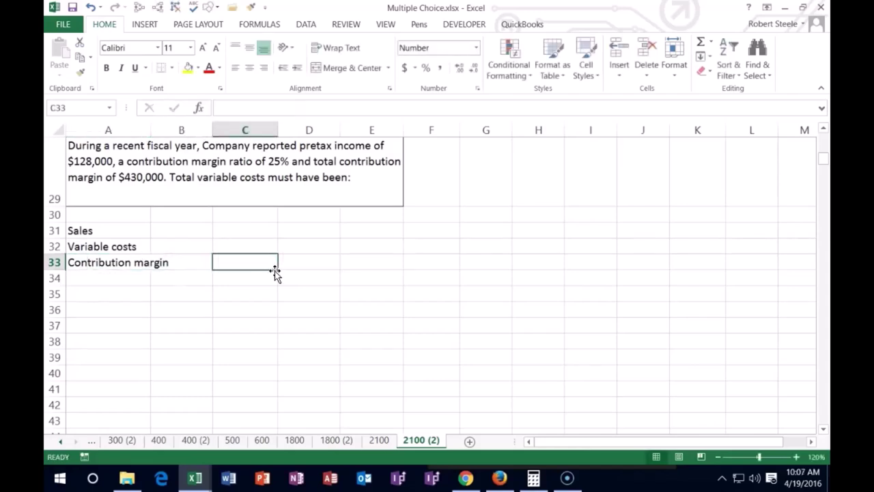
type("430000")
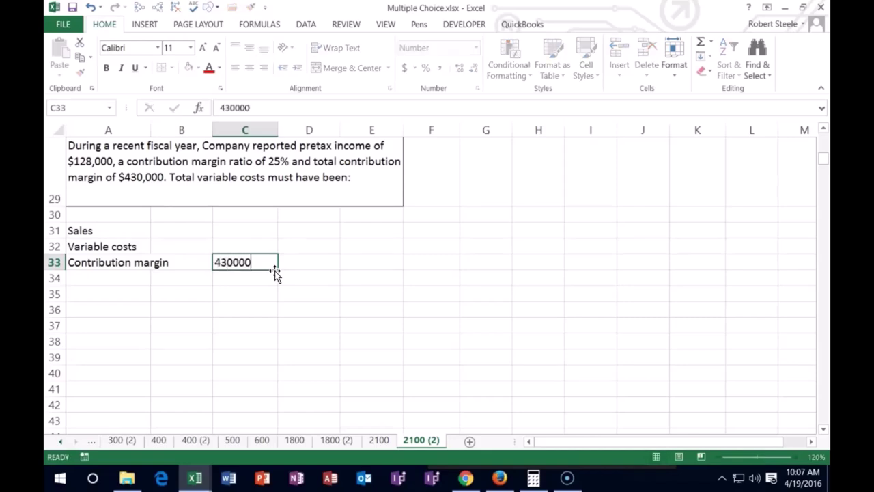
key("Left")
- Add a bottom border to the empty variable costs amount cell C32
key("Left")
key("Up")
key("Right")
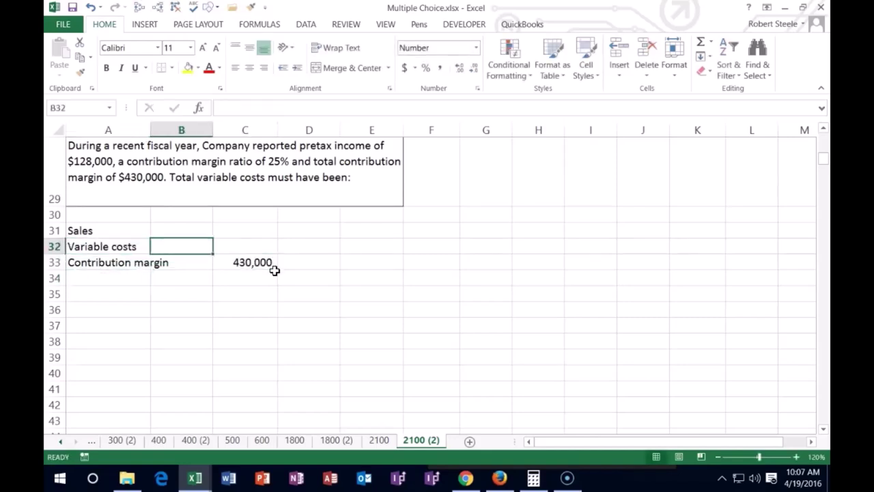
key("Right")
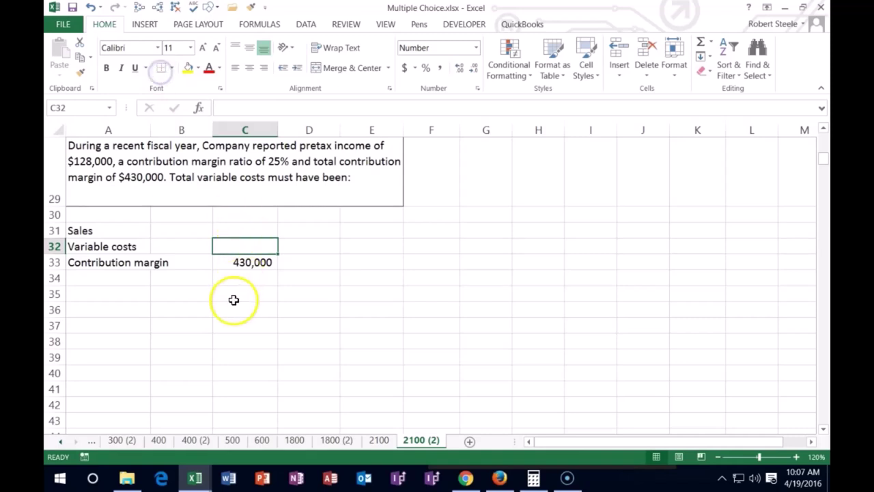
left_click(146, 278)
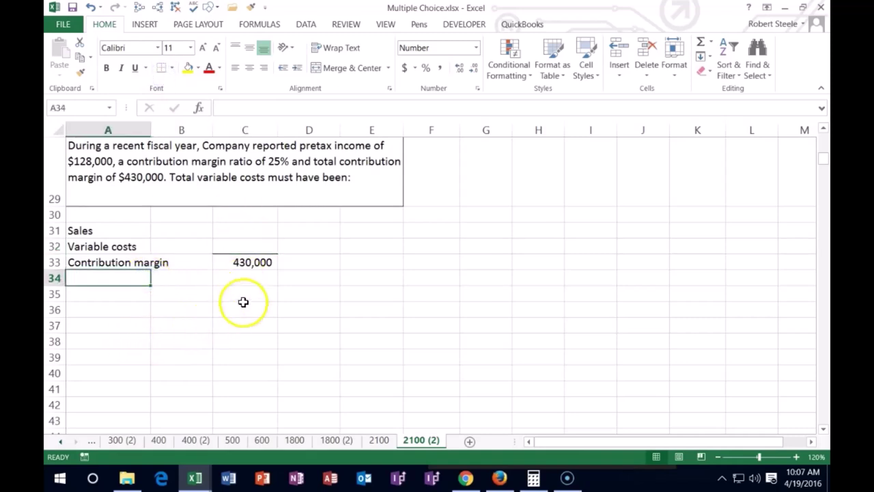
- Enter the contribution margin ratio .25 in D33 and format it as a percentage
left_click(302, 264)
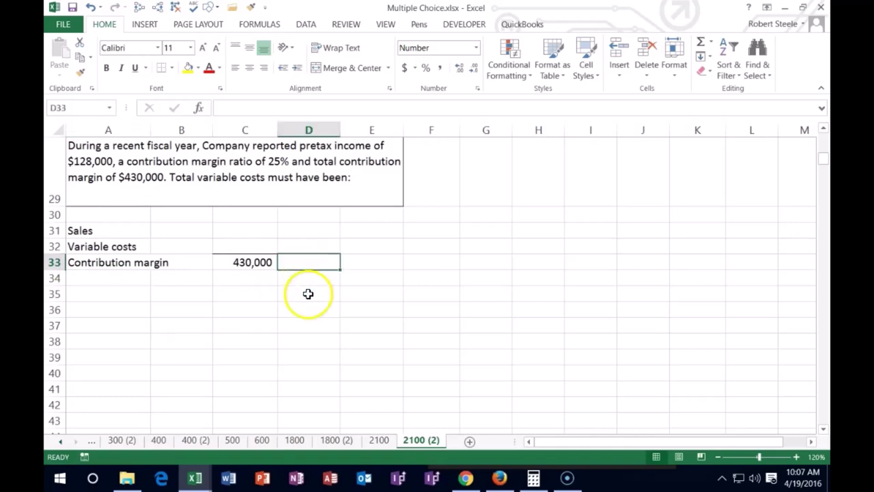
type(".25")
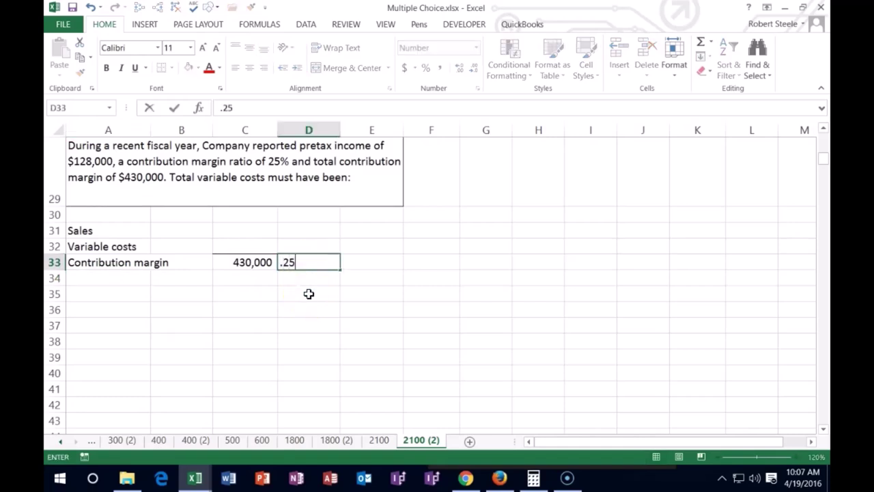
key("Return")
key("Up")
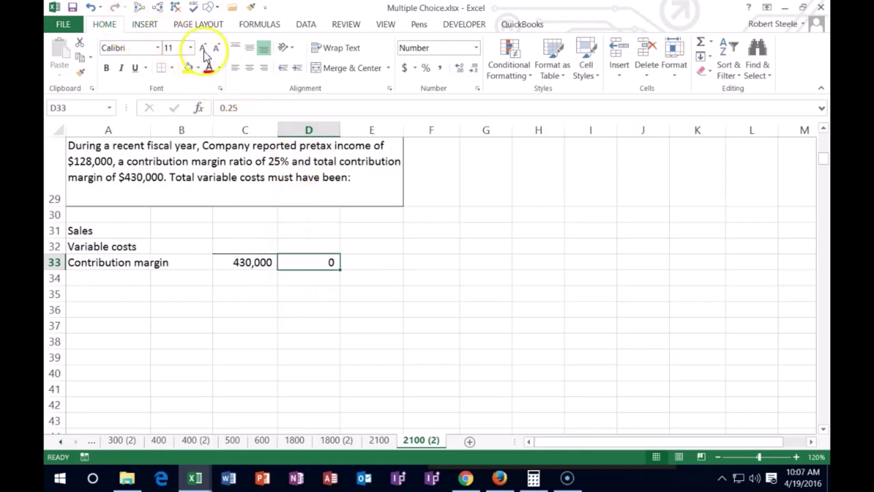
left_click(460, 69)
left_click(459, 69)
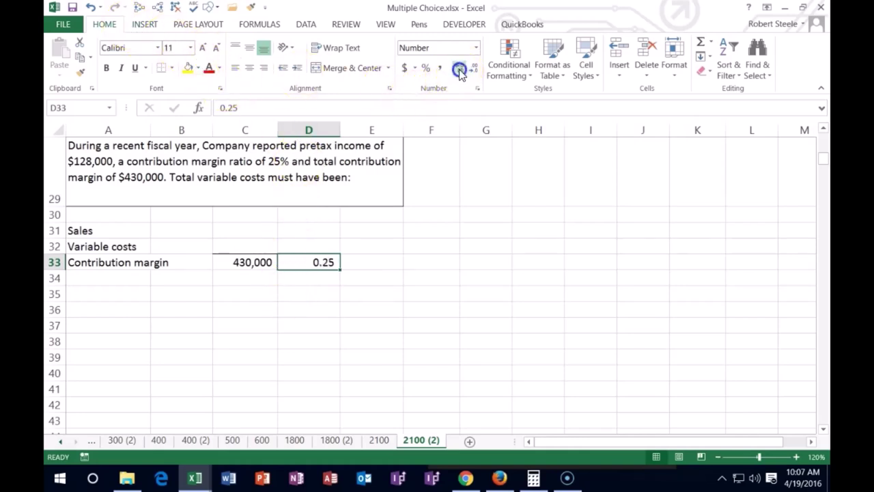
left_click(425, 69)
left_click(357, 309)
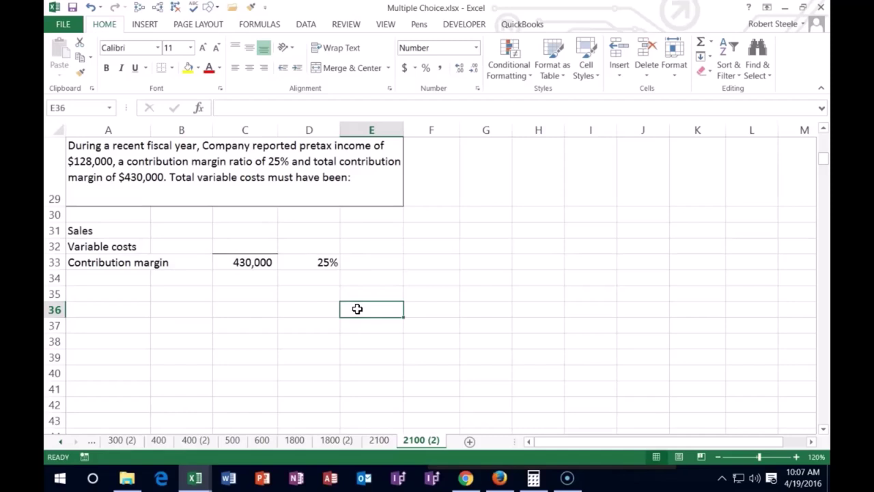
- Label A34 as FC and add a bottom border to its amount cell C34
left_click(237, 243)
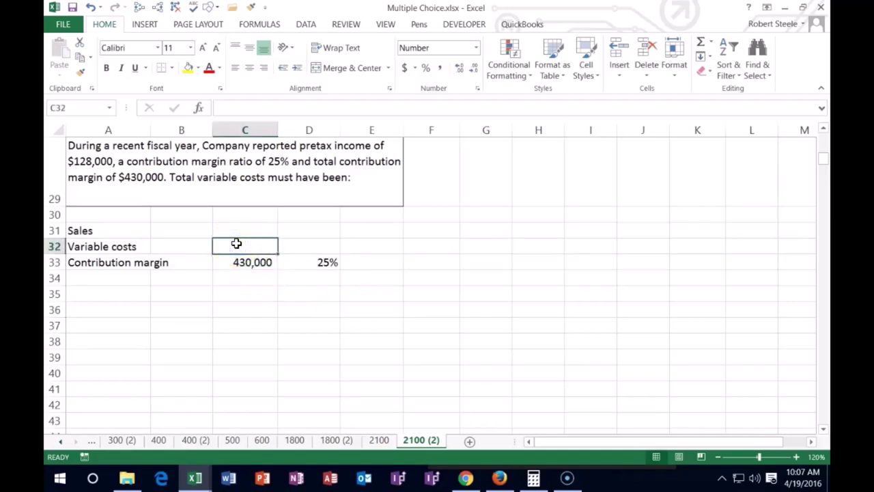
left_click(117, 276)
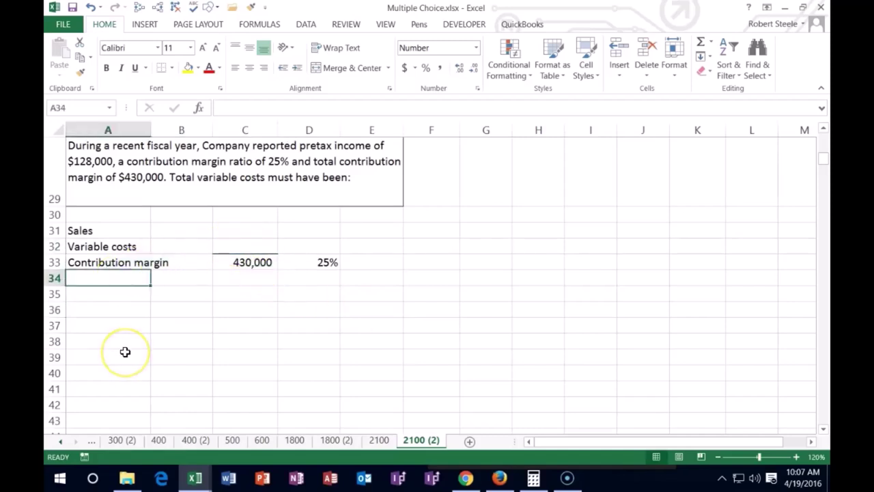
type("FC")
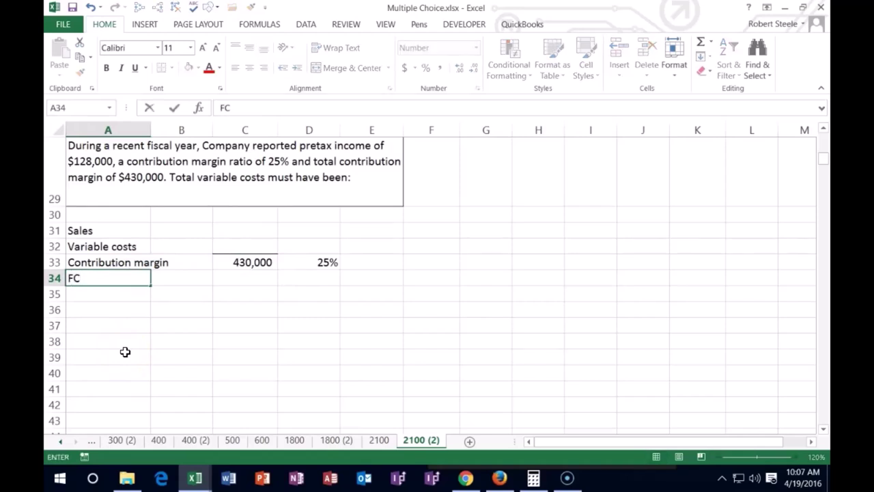
key("Tab")
key("Tab")
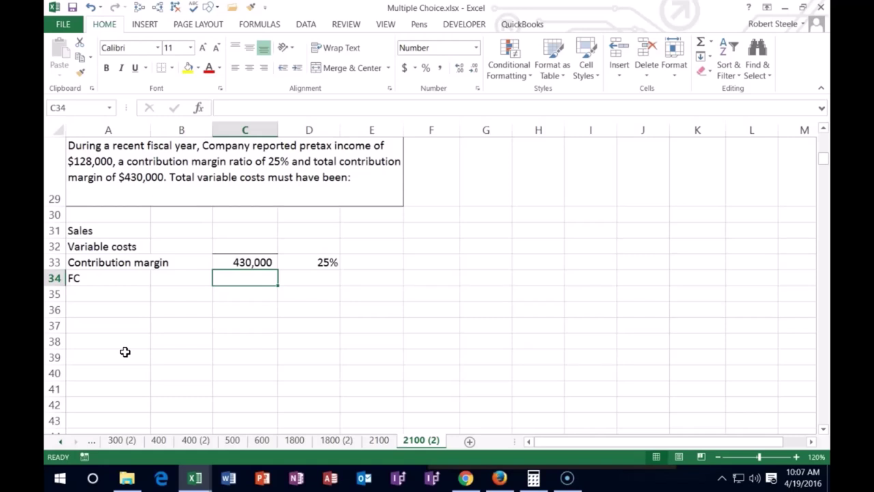
left_click(162, 68)
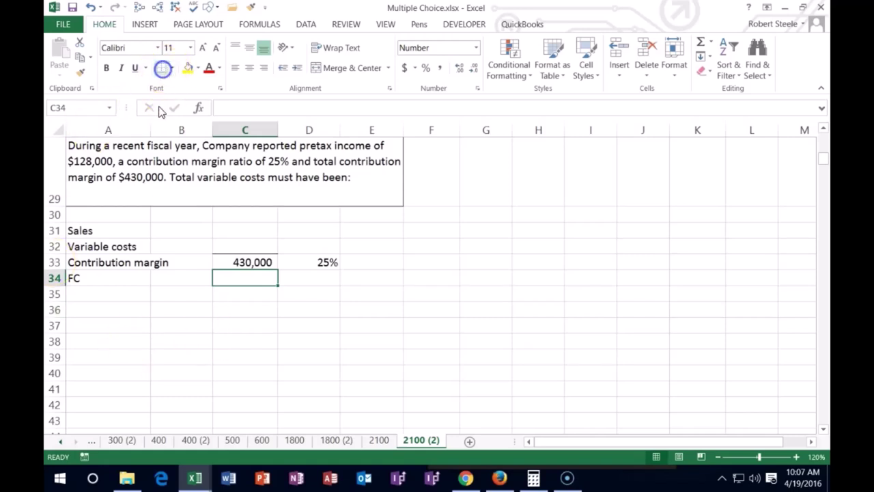
- Label A35 as Pretax income and enter its amount of 128000 in C35
left_click(88, 293)
type("Pretax income")
key("Tab")
key("Tab")
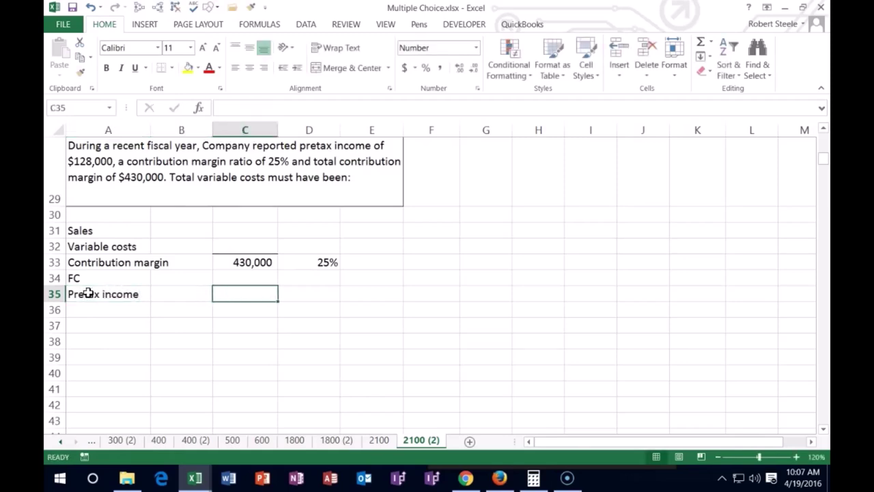
type("128000")
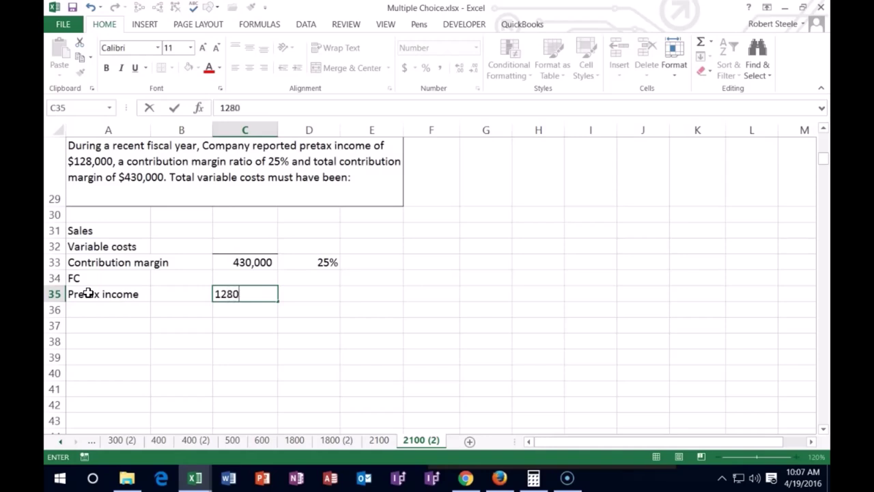
key("Return")
- Fill the sales to contribution margin range A31:D33 with light green
left_click_drag(106, 230, 307, 260)
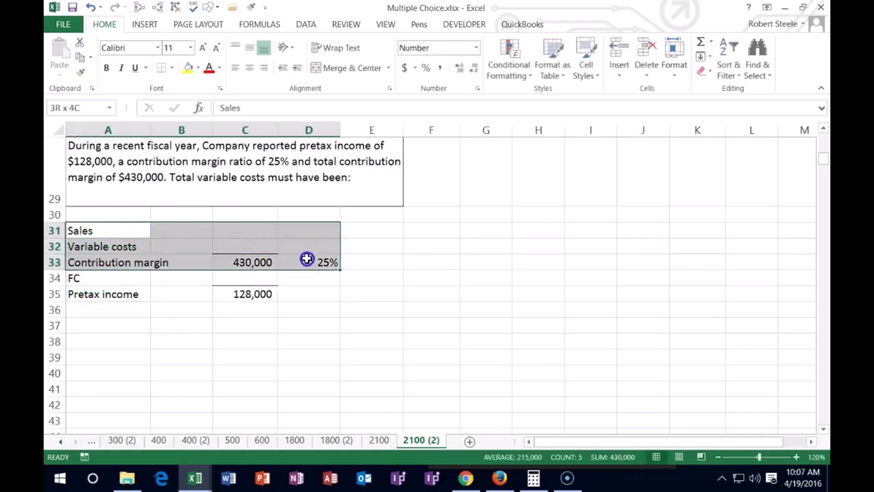
left_click(197, 68)
left_click(231, 171)
left_click(164, 231)
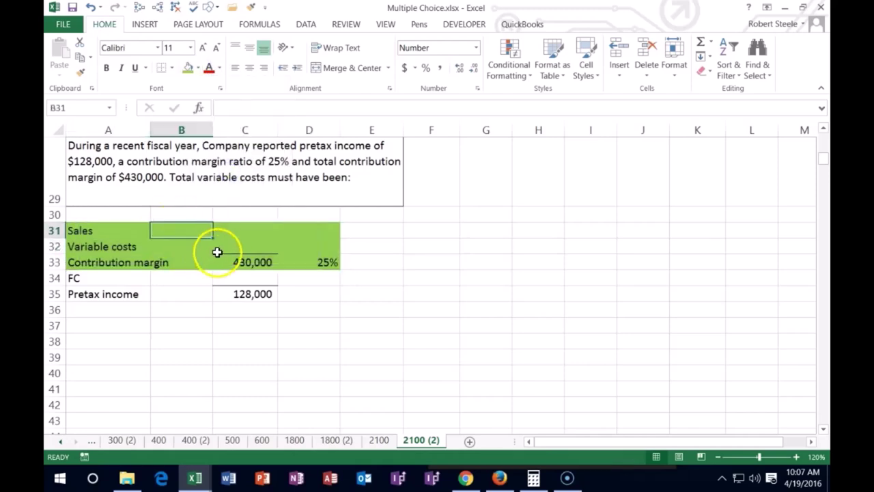
- Highlight the variable costs amount cell C32 with yellow fill
left_click(224, 248)
right_click(223, 249)
left_click(285, 171)
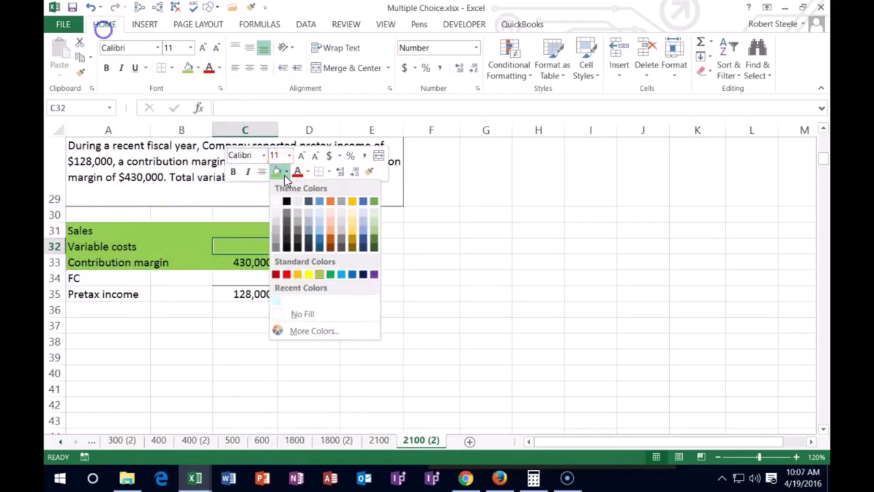
left_click(309, 275)
left_click(198, 261)
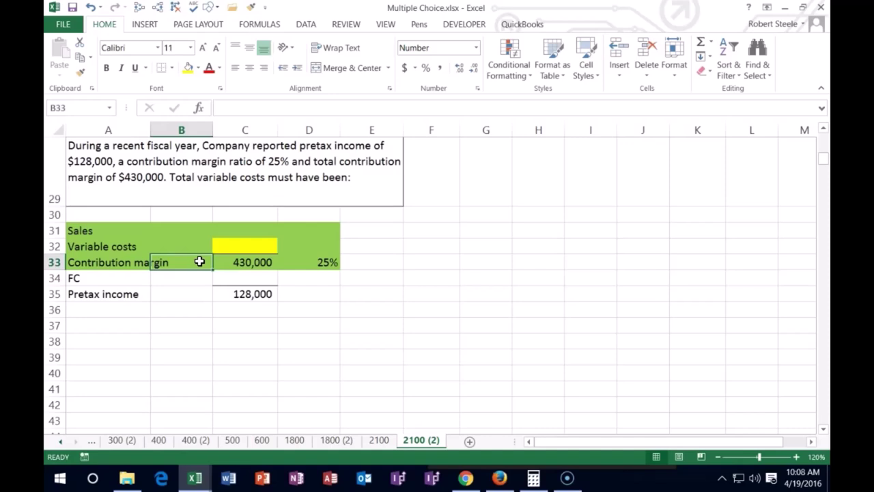
- Examine the sales, variable costs and contribution margin cells in C31:D33, and the CM% = CM / Sales formula in F32:H32
left_click(245, 230)
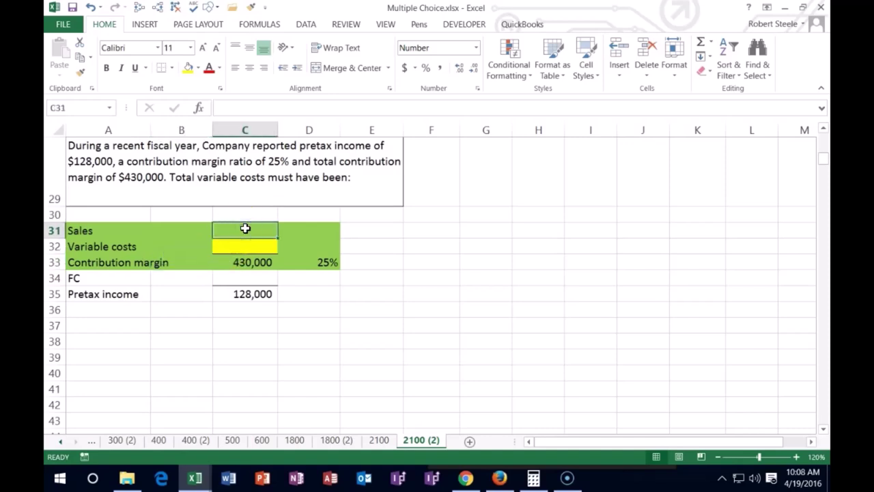
left_click(242, 244)
left_click(242, 232)
left_click(238, 241)
left_click(238, 256)
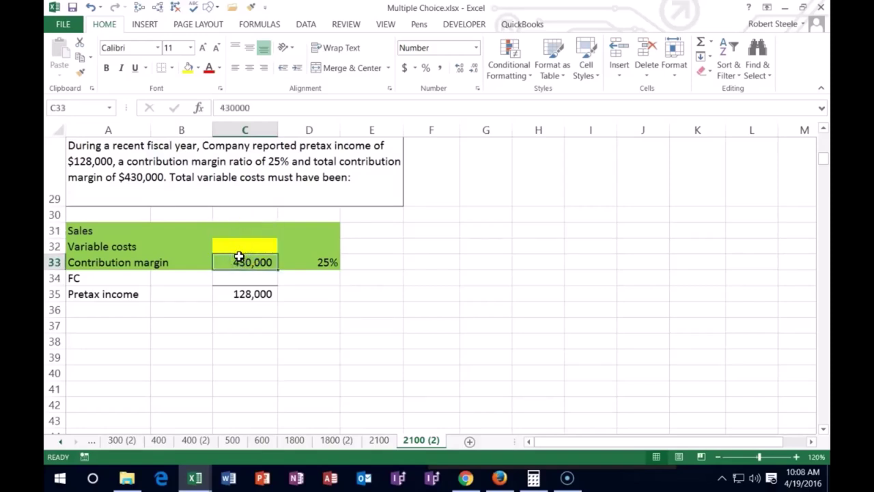
left_click(292, 262)
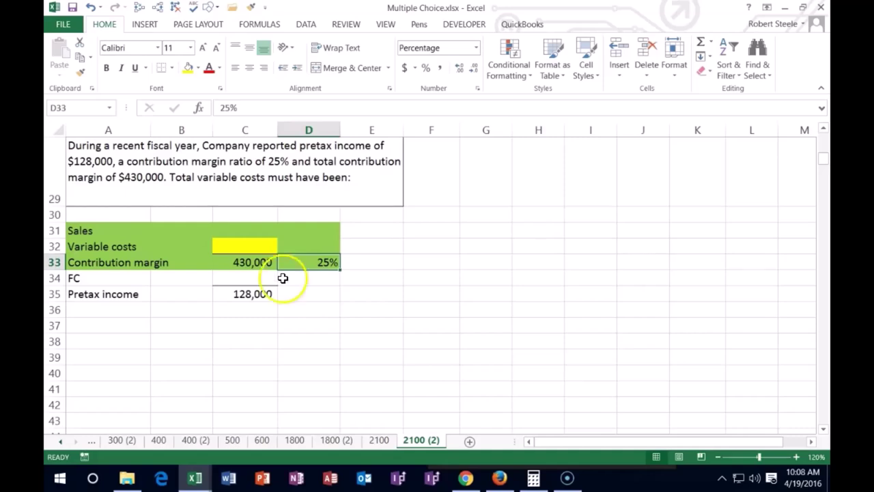
left_click(261, 261)
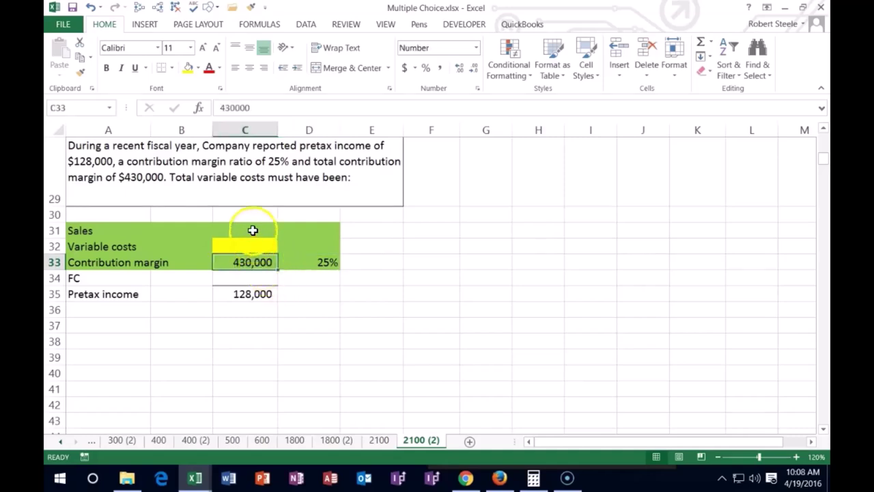
left_click(253, 230)
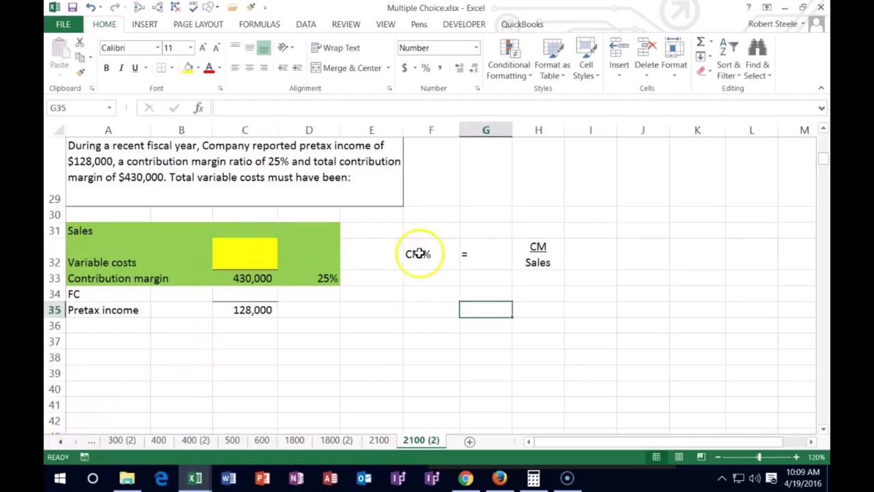
left_click(419, 254)
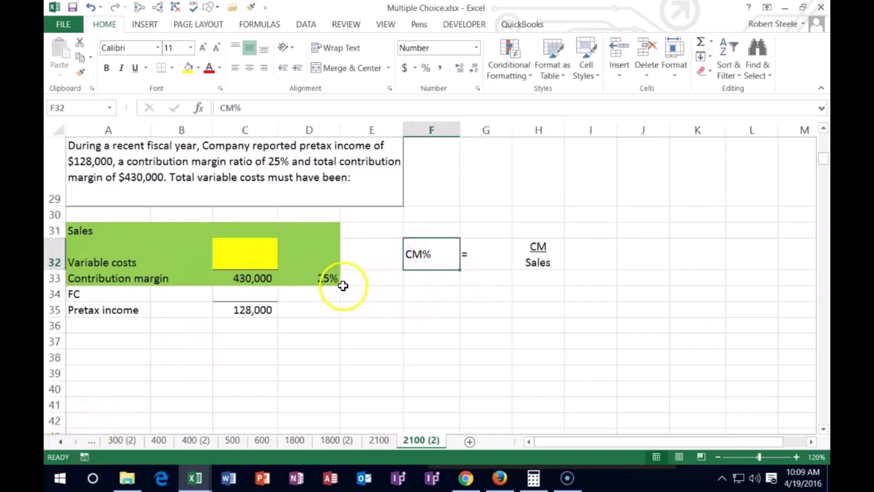
key("Right")
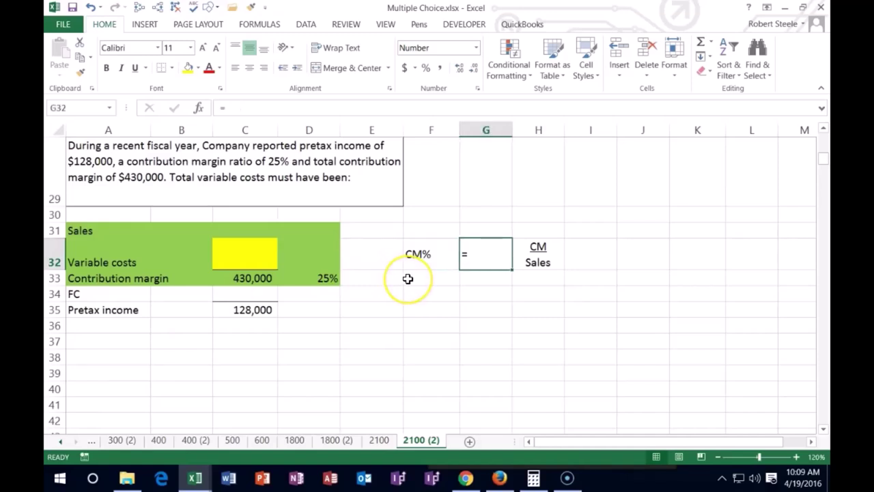
key("Right")
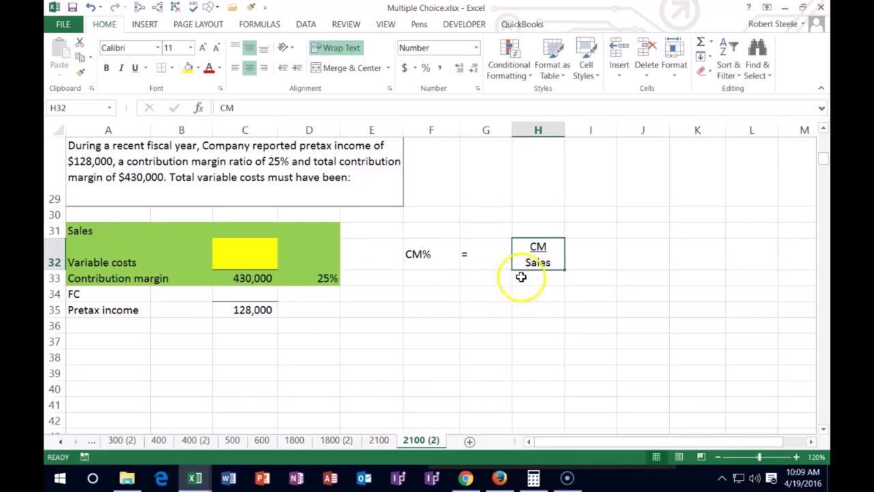
- Enter .25 in F34, format it as a percentage, and put an equals sign in G34
left_click(433, 295)
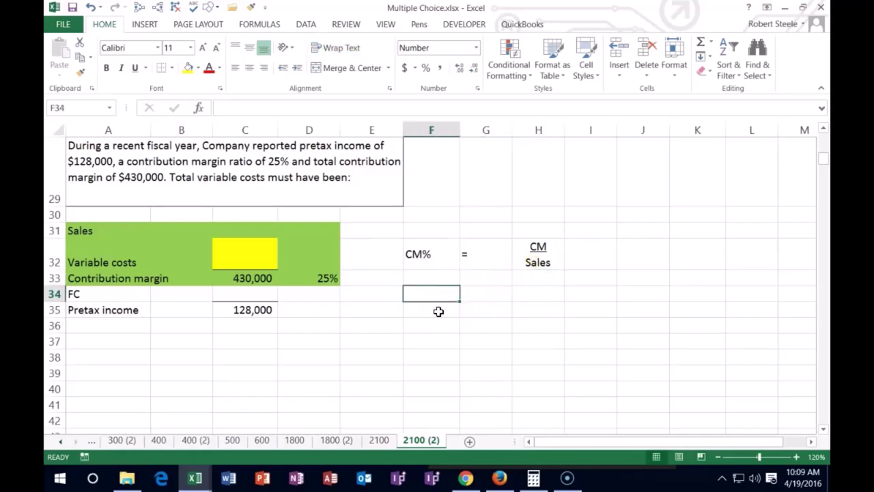
type(".25")
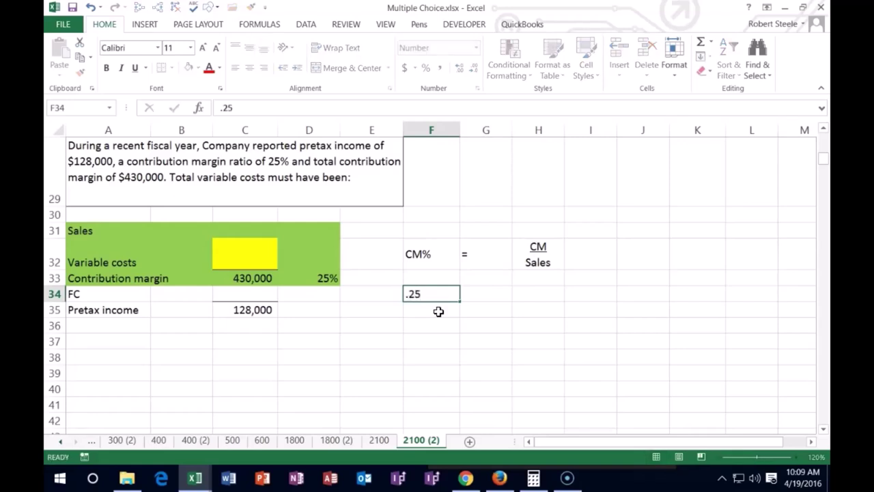
key("Return")
left_click(441, 295)
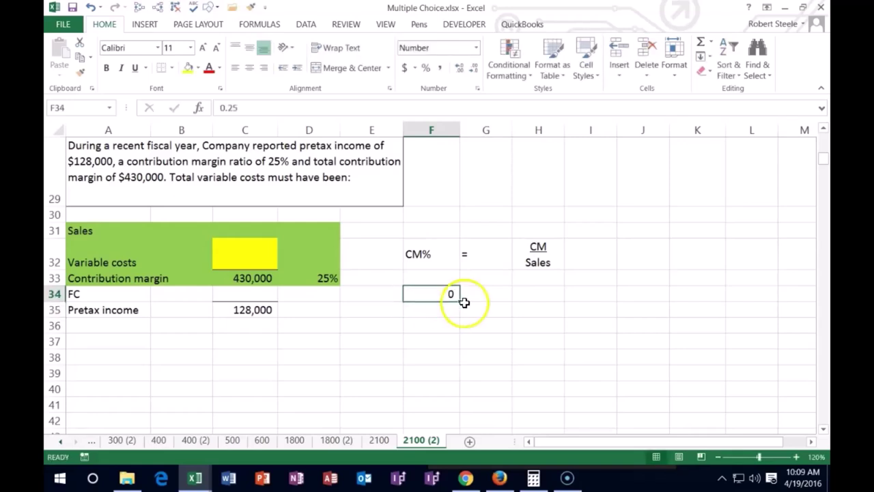
left_click(423, 71)
key("Right")
type("=")
key("Tab")
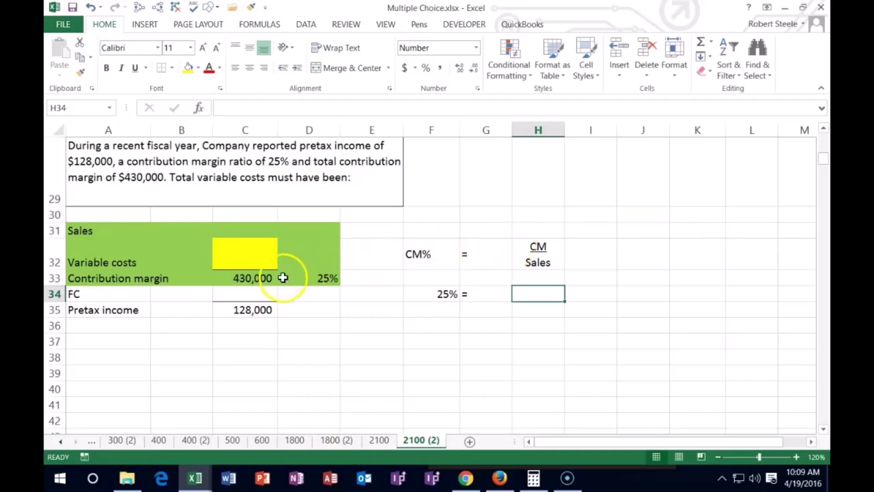
- Enter the fraction 430,000 over Sales on two lines in H34, underlining the 430,000 numerator
type("43")
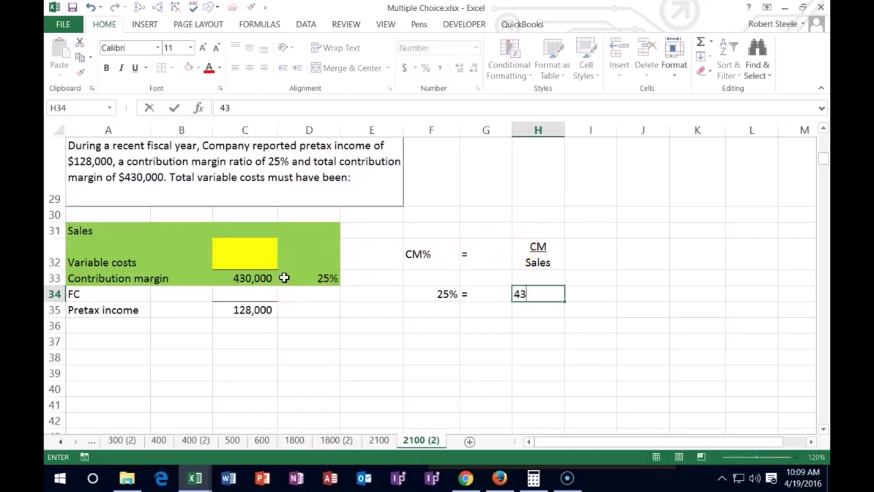
type("0,000")
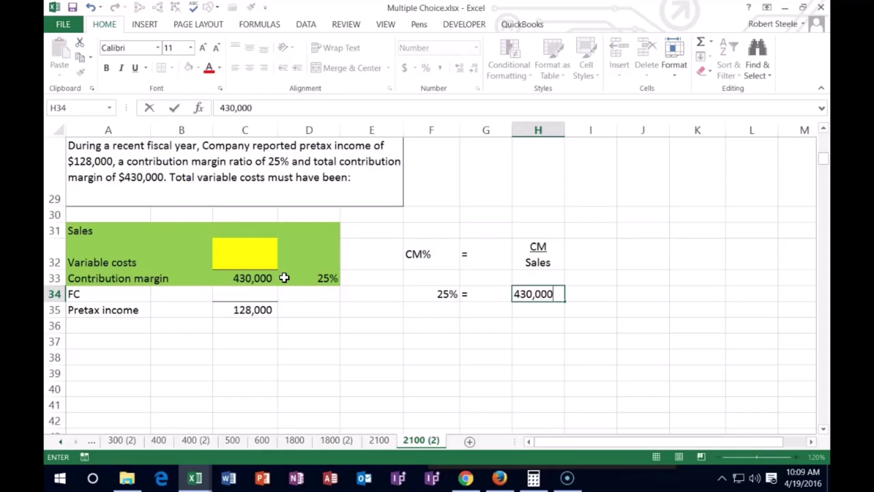
key("alt+Return")
type("Sales")
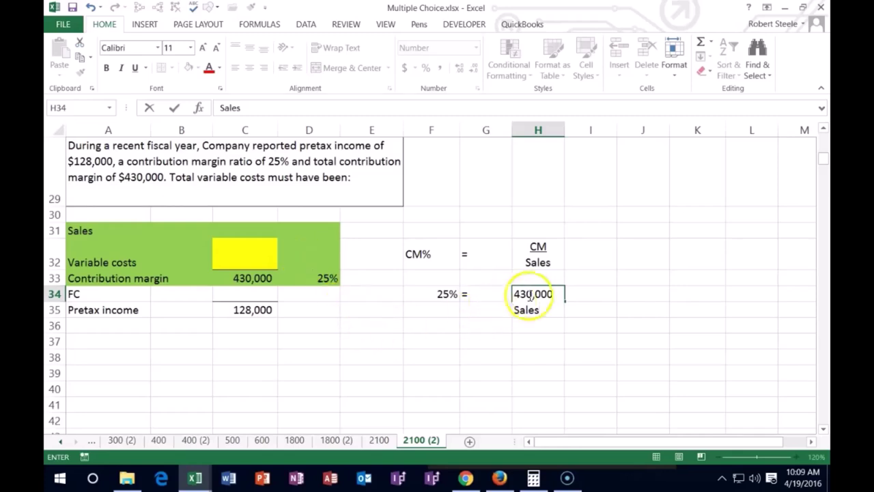
left_click_drag(561, 294, 493, 292)
left_click(135, 68)
key("Return")
key("Left")
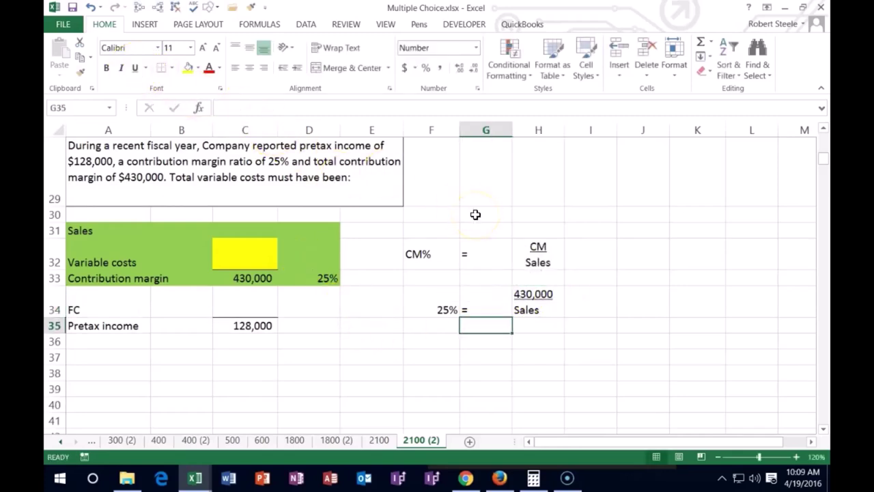
- Center the H34 fraction horizontally and middle-align F34:G34 vertically
key("Up")
key("Up")
key("Down")
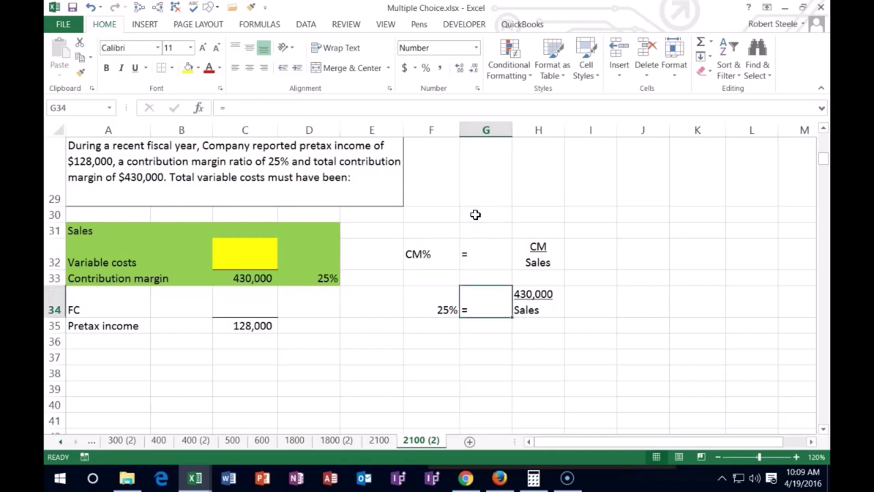
key("Right")
left_click(249, 67)
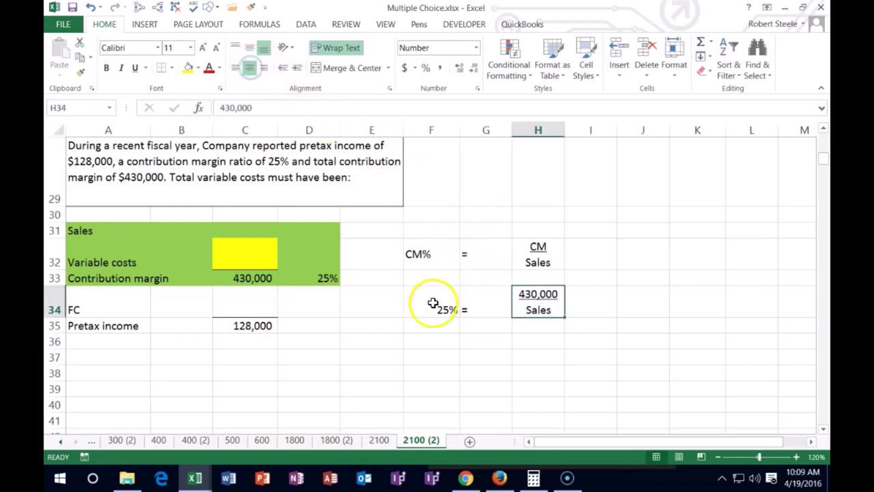
left_click_drag(441, 307, 462, 303)
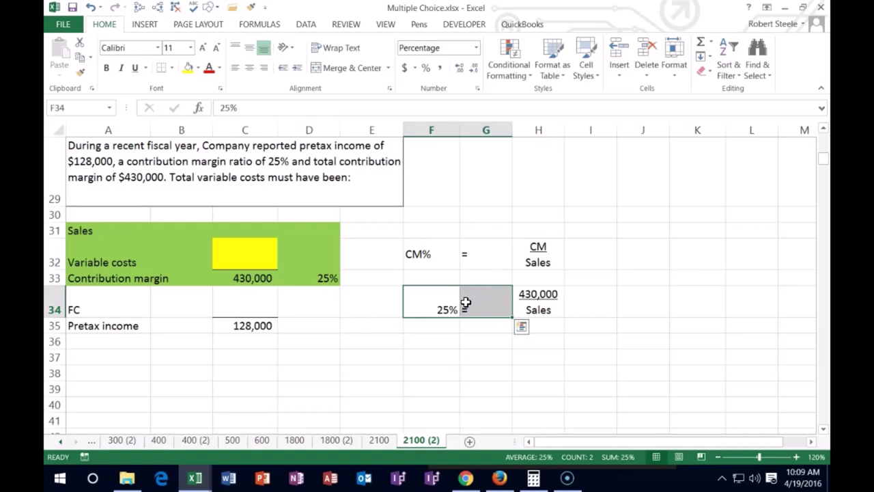
left_click(249, 50)
left_click(442, 337)
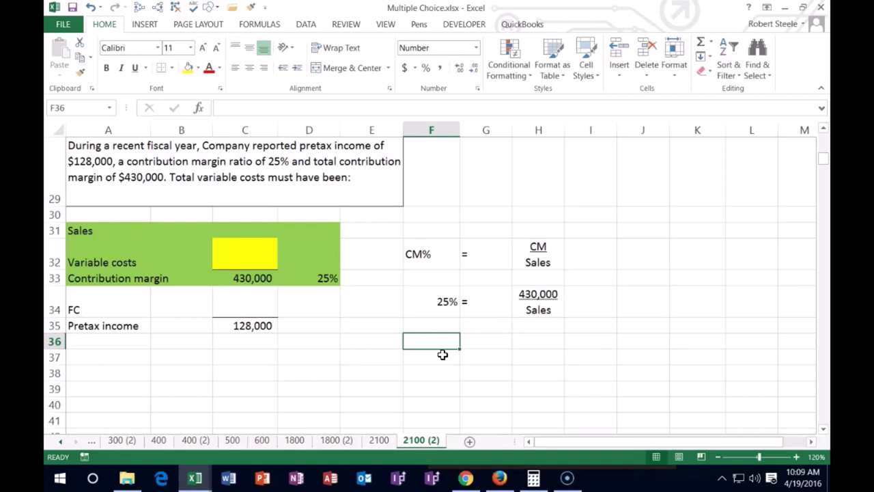
- Turn the 25% in F34 into a fraction over 1, with the numerator underlined and the cell contents centered
left_click(449, 319)
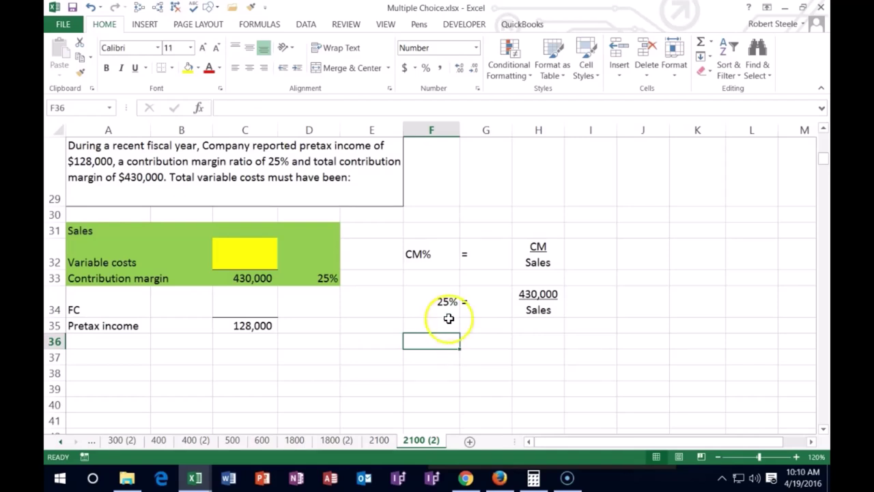
left_click(521, 314)
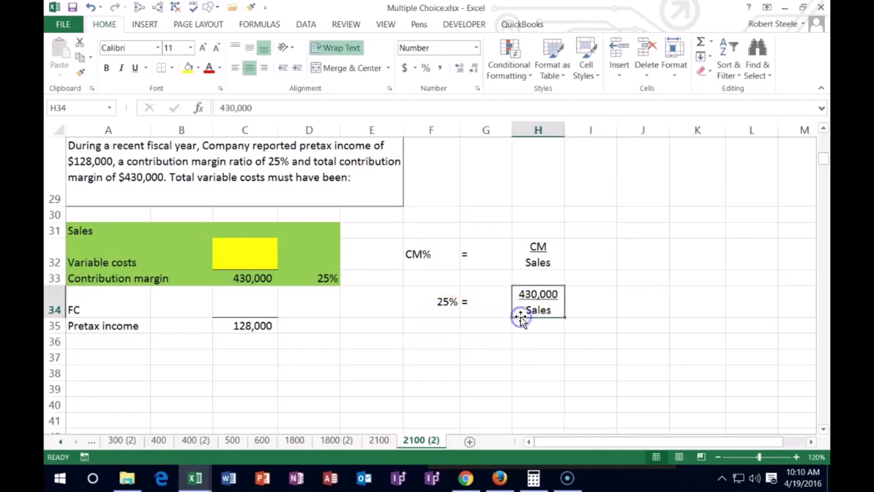
double_click(445, 308)
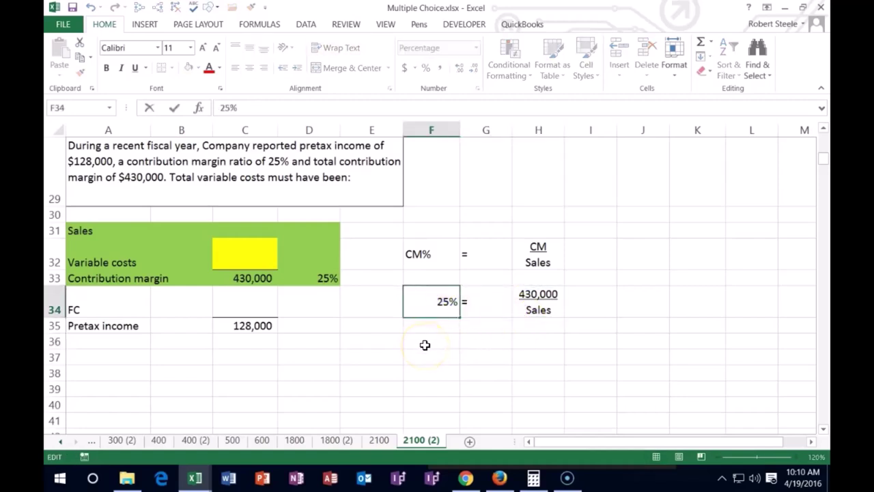
key("alt")
key("alt+Return")
type("1")
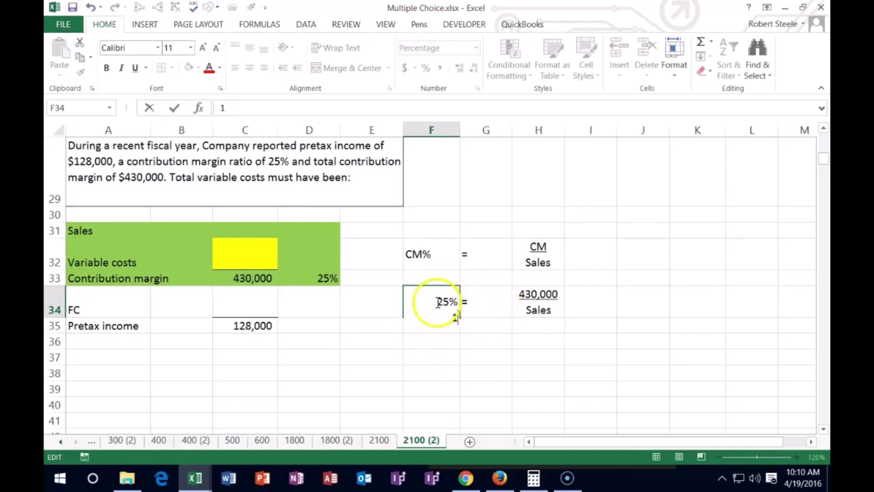
left_click_drag(434, 302, 463, 299)
left_click(136, 68)
key("Return")
key("Up")
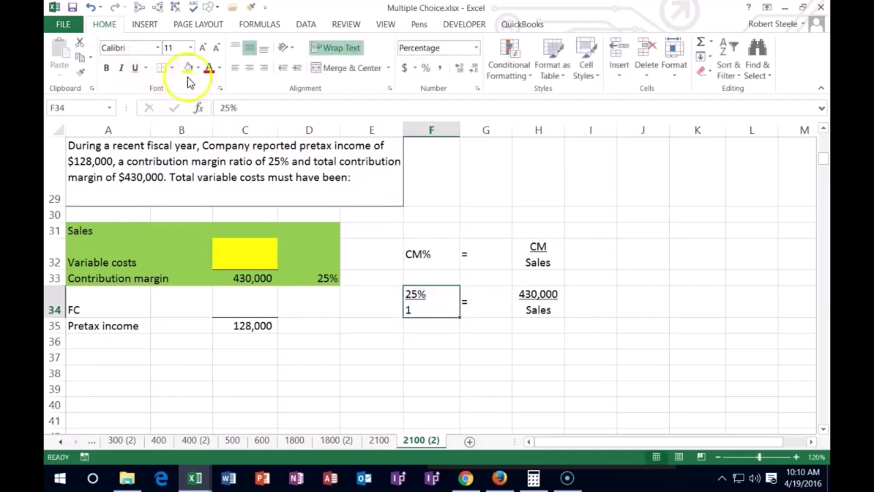
left_click(248, 69)
left_click(391, 358)
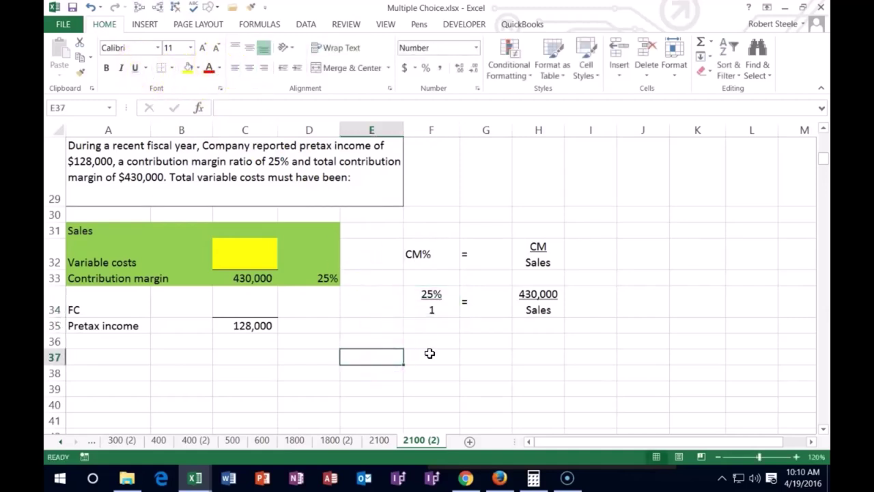
- Write the cross-multiplied equation "Sales * 25% = 430,000" as text in F36
left_click(431, 308)
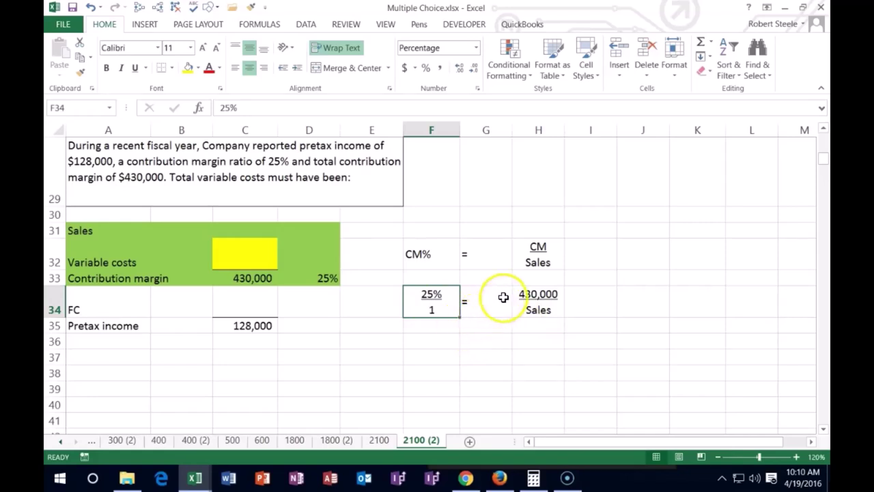
left_click(431, 341)
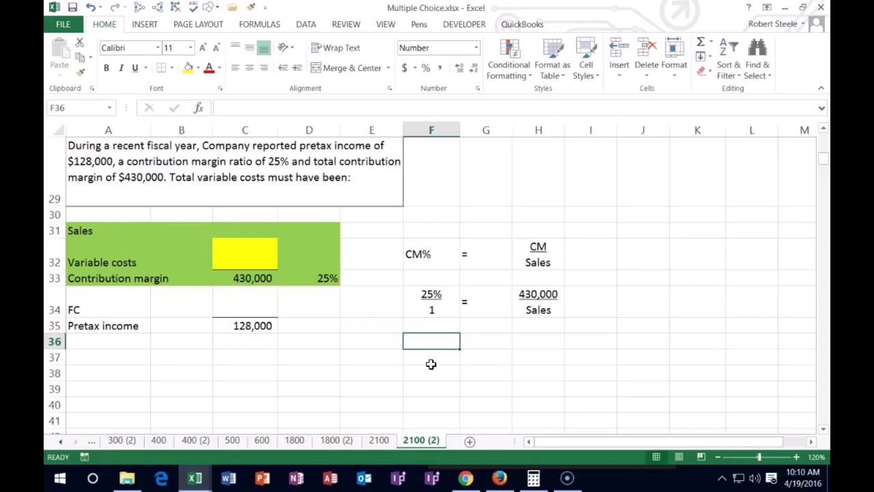
type("Sales")
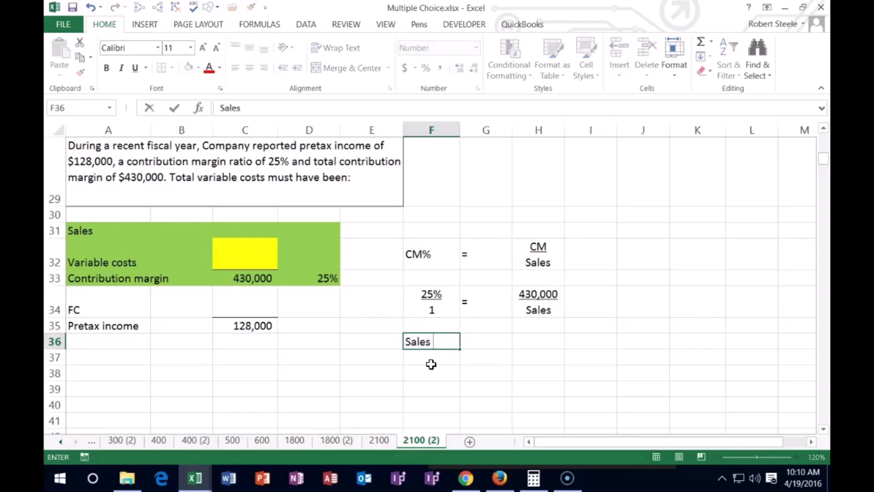
type(" * 25% =")
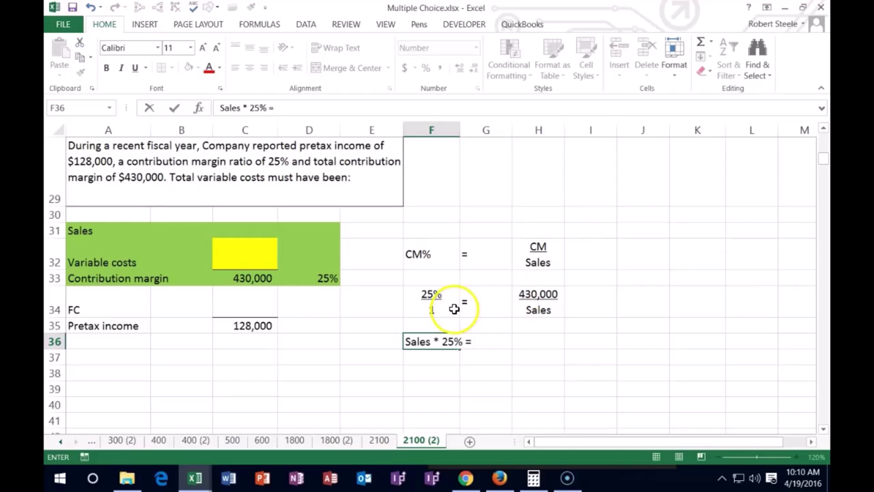
type("430,000")
key("Return")
key("Return")
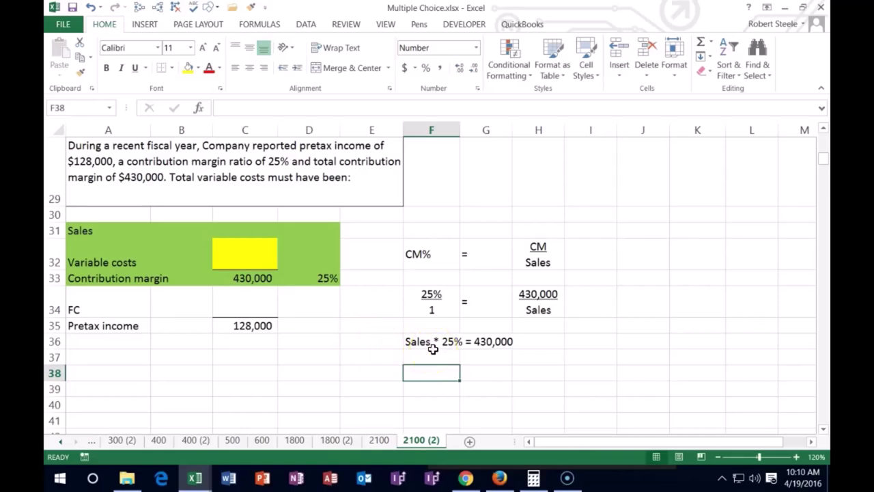
- Set up the solved equation in row 38 with Sales in F38, an equals sign in G38 and =430000/.25 in H38
type("Sales")
key("Tab")
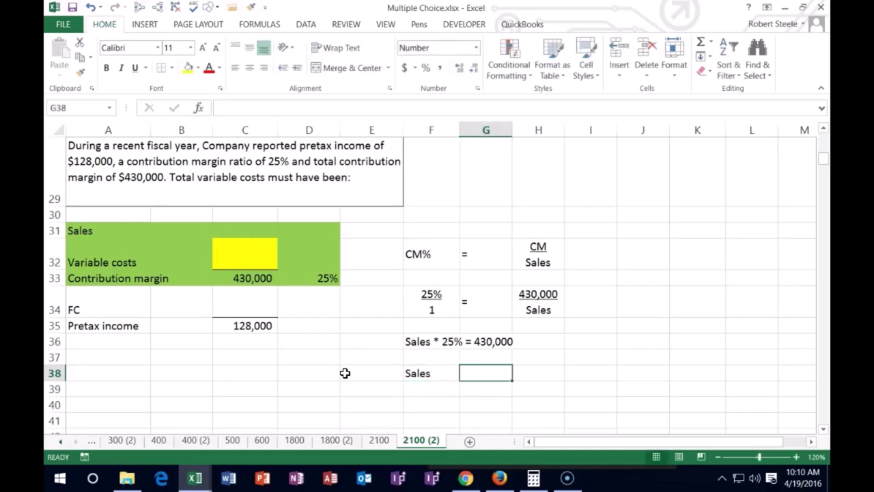
type("=")
key("Tab")
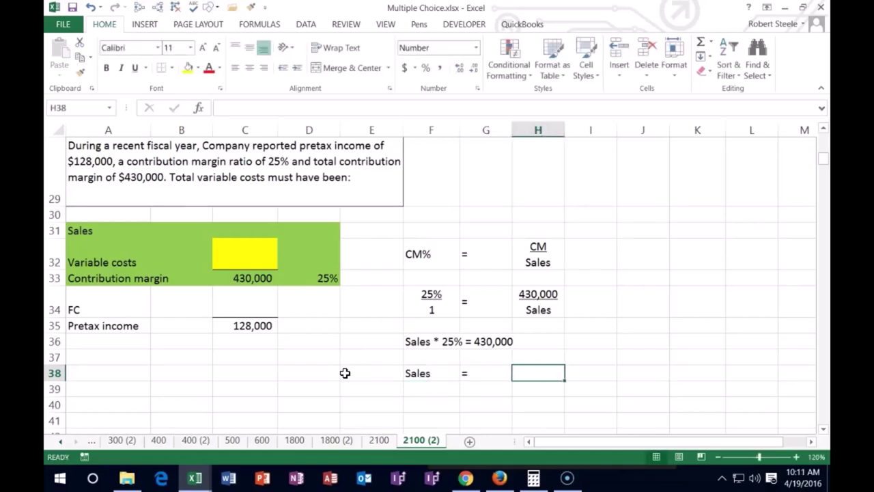
type("=430")
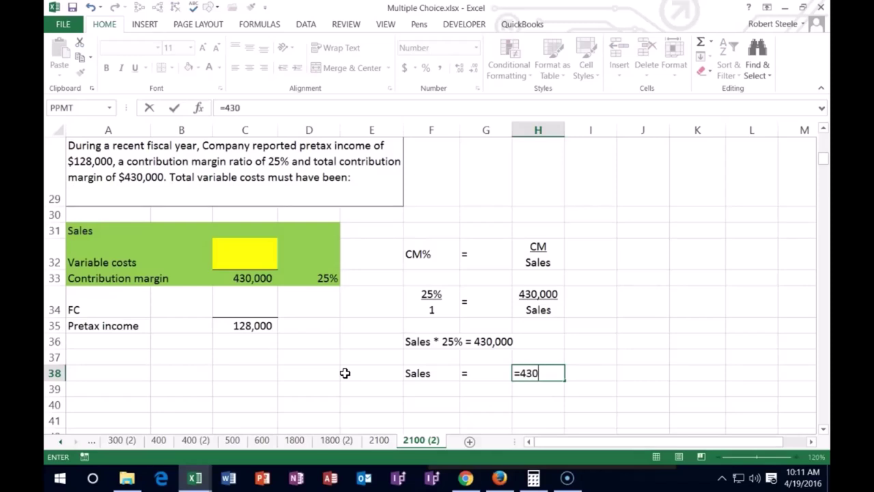
type("000/.25")
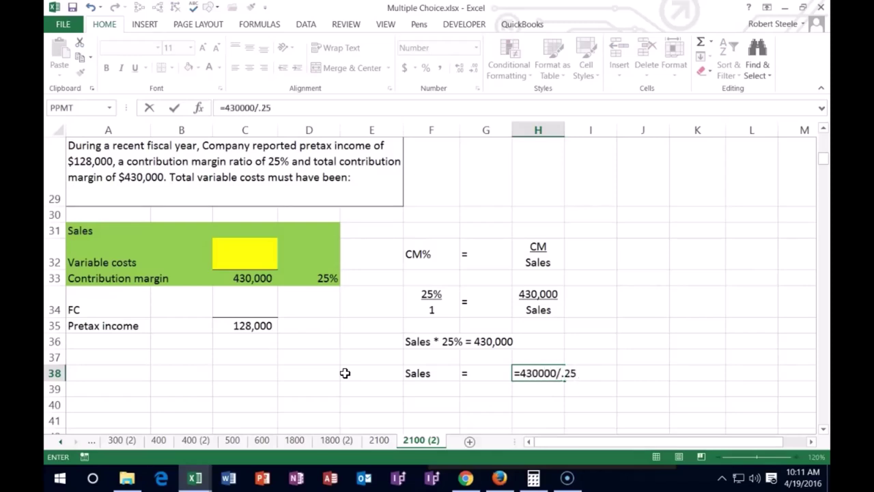
key("Return")
key("Up")
key("Right")
key("Right")
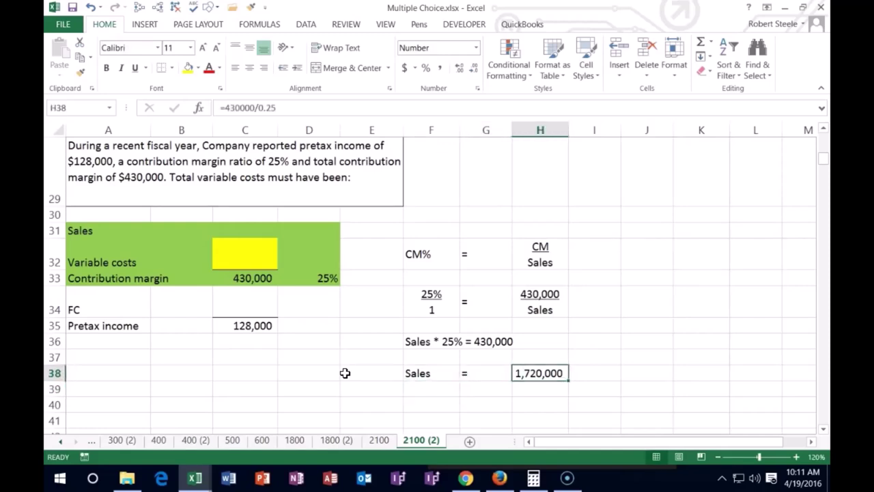
- Enter 1,720,000 as the Sales amount in C31
left_click(249, 231)
type("1,720,0")
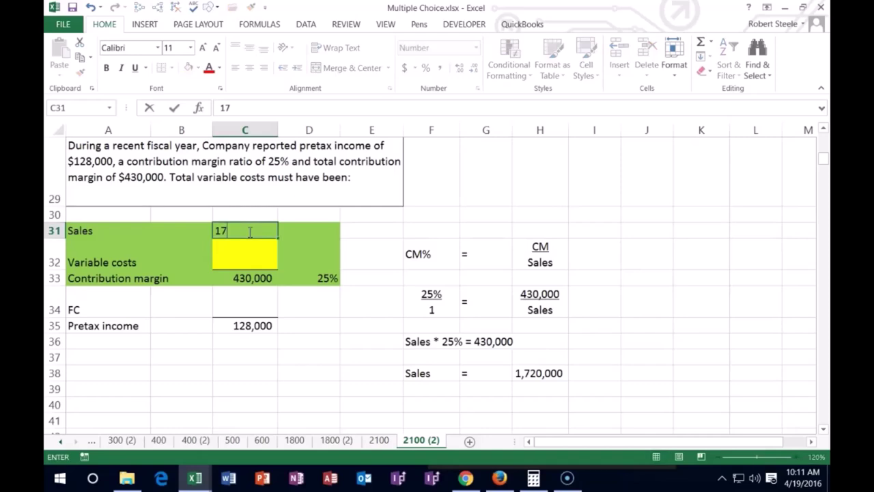
type("0000")
key("Return")
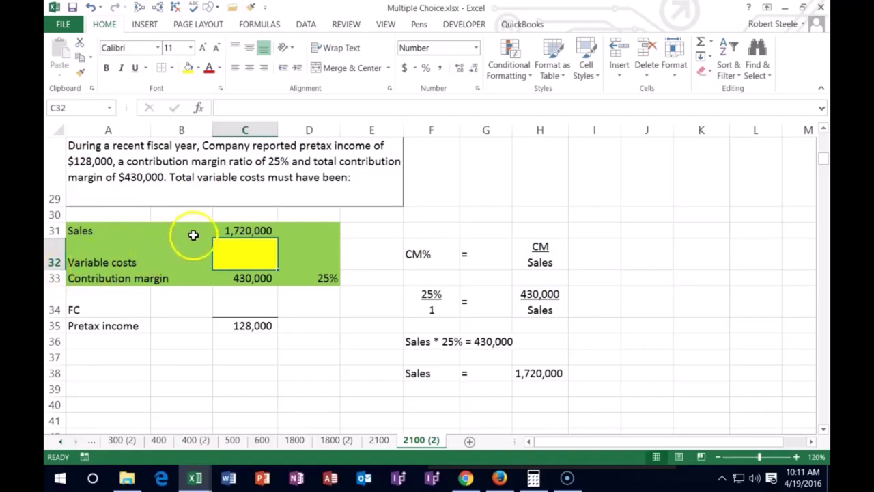
- Write the equation "sales - VC = 430,000" as text in A38
left_click(230, 277)
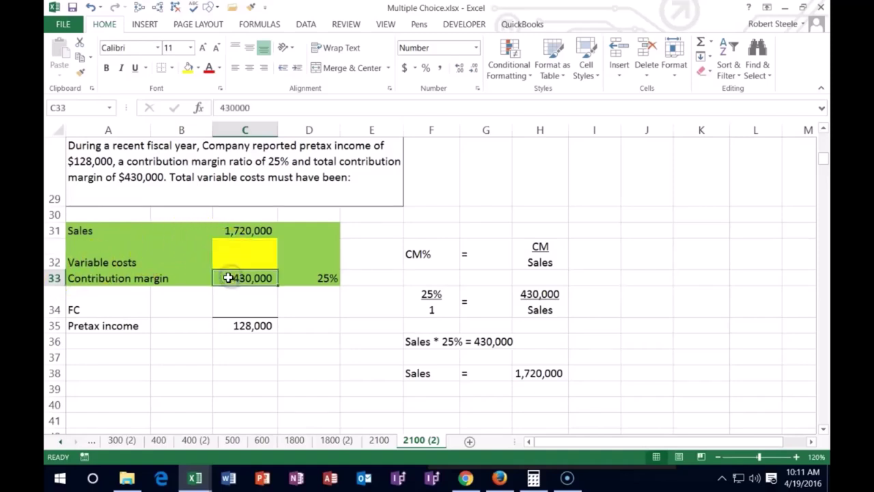
left_click(110, 372)
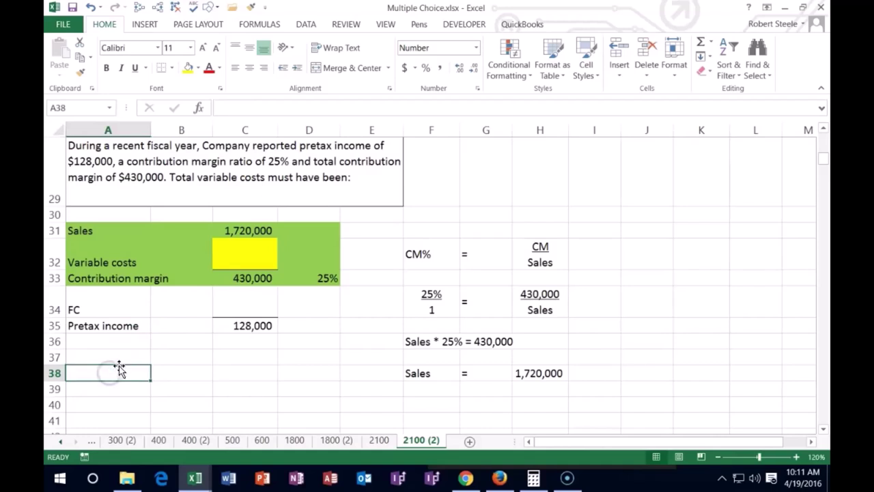
type("'sales")
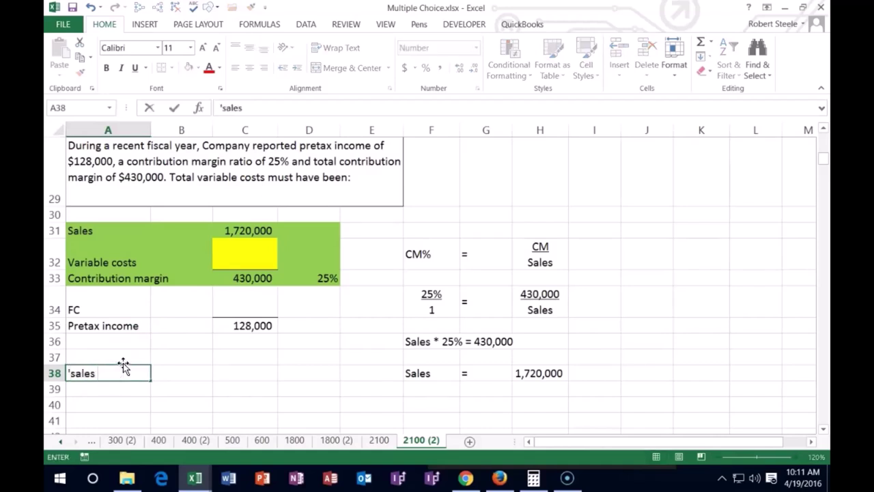
type(" - VC = 430,000")
key("Return")
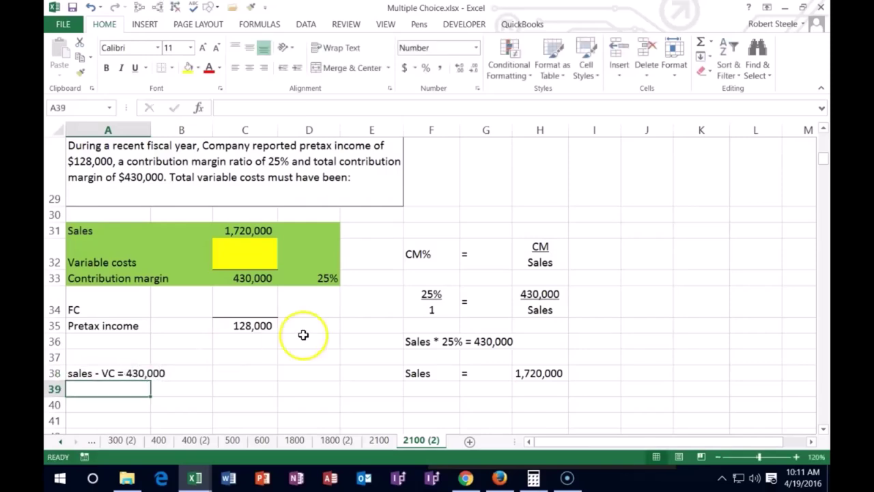
- Replace the word sales in the A38 equation with 1,720,000
double_click(87, 372)
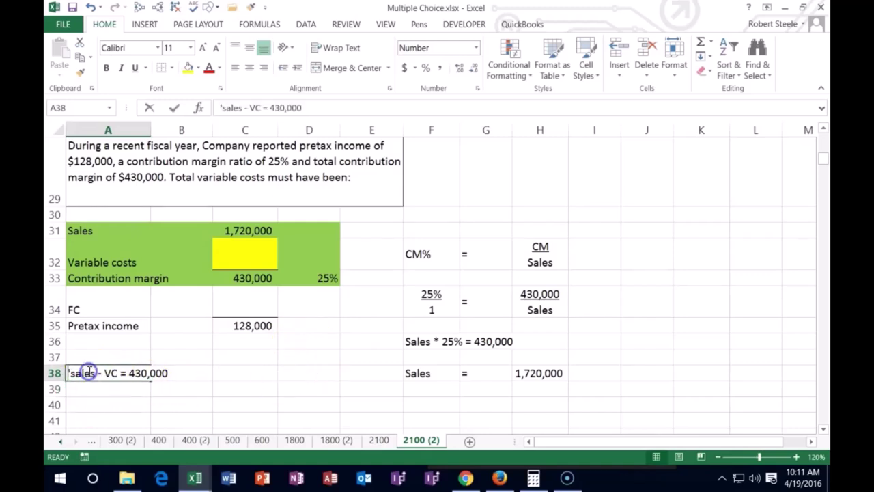
key("BackSpace")
key("BackSpace")
key("BackSpace")
key("BackSpace")
key("BackSpace")
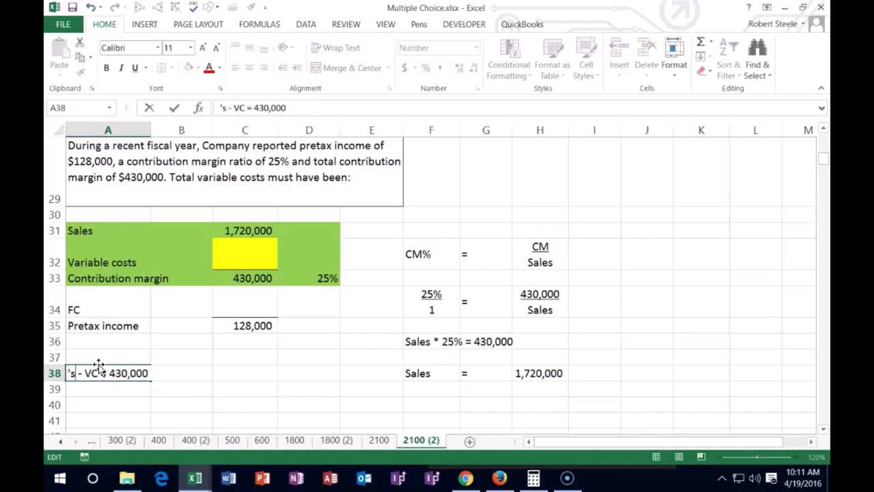
type("1,720")
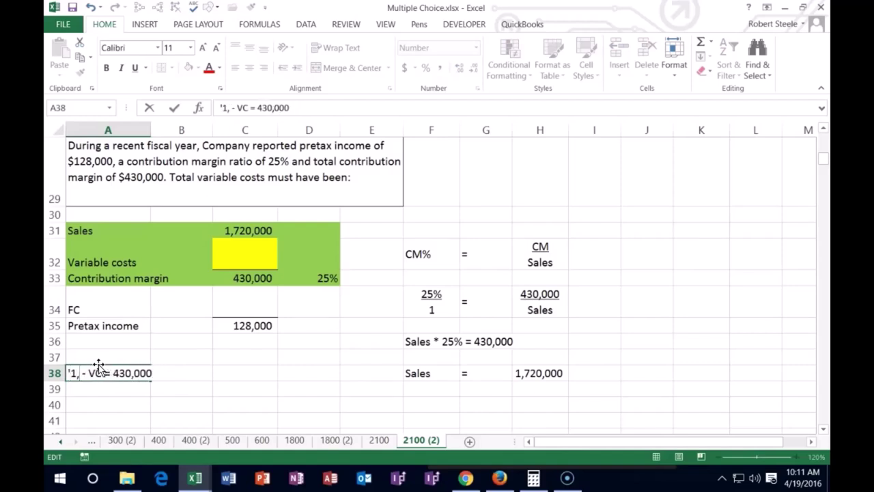
type(",000")
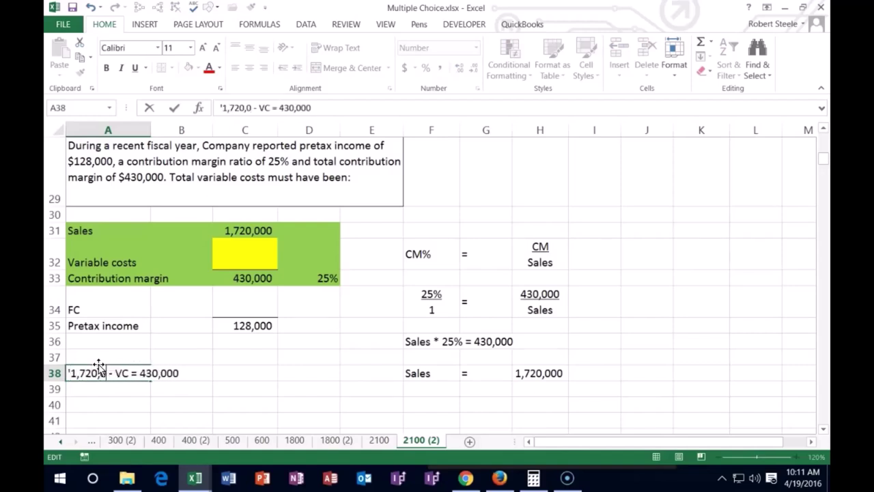
key("Return")
key("Return")
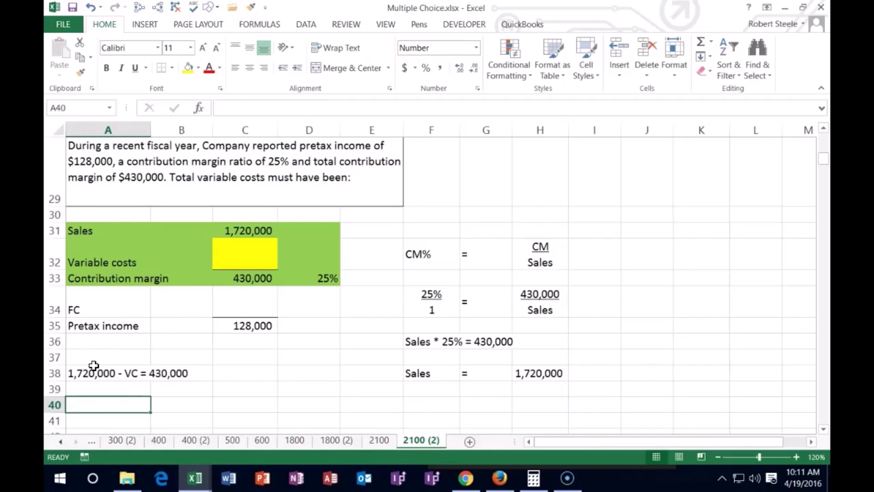
left_click(229, 252)
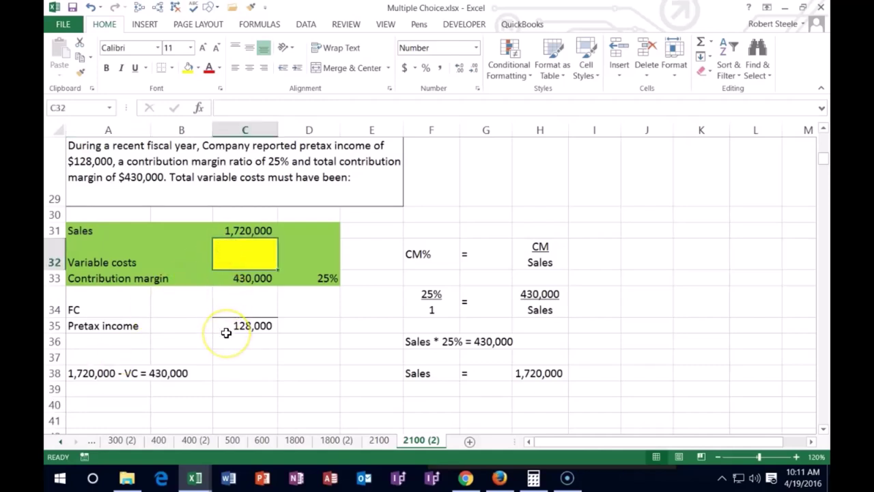
type("=")
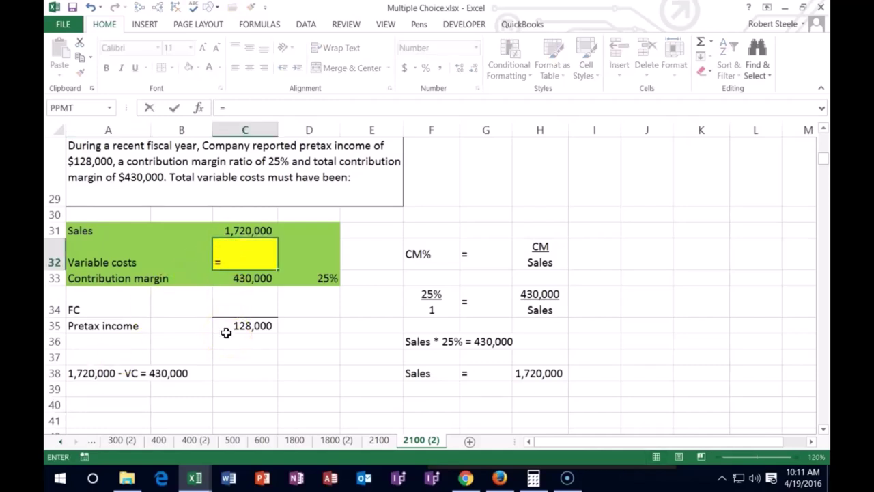
type("1720000")
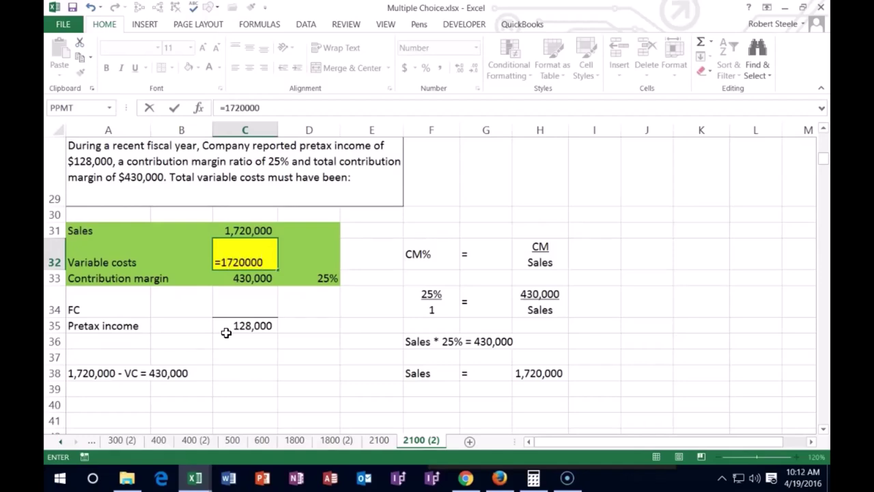
type("-430000")
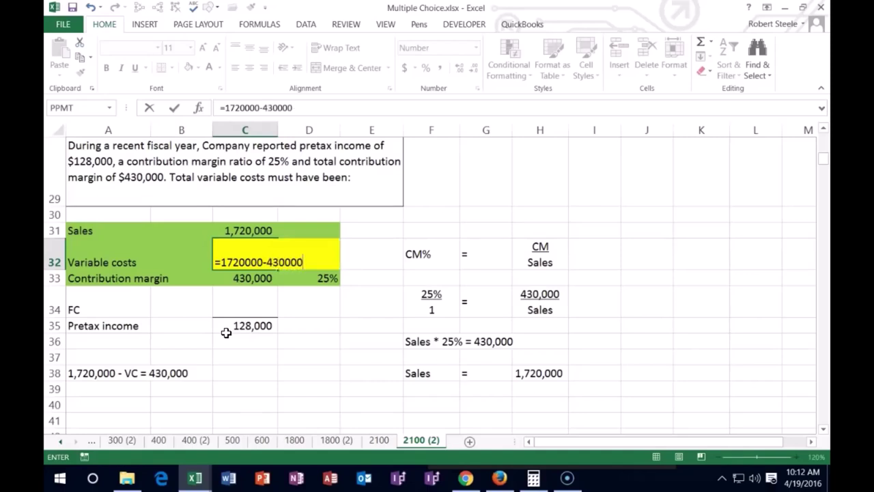
key("ctrl+Return")
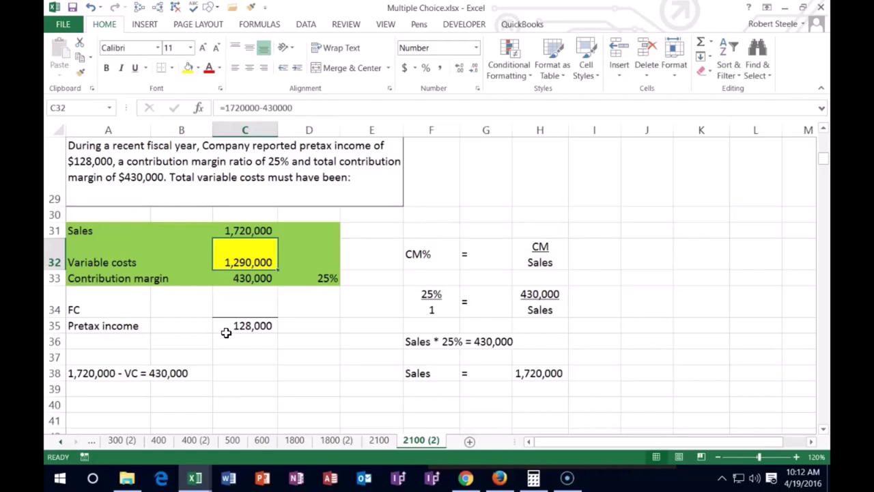
key("Right")
key("Right")
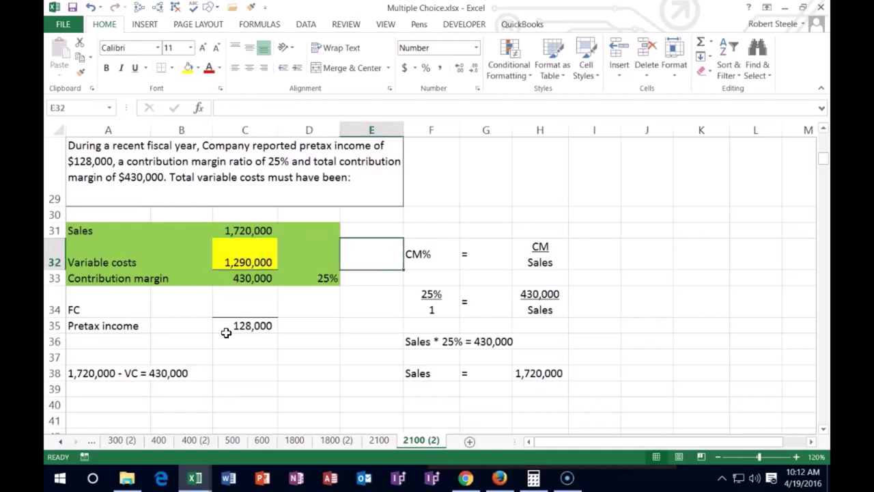
- Open Calculator and subtract 1,290,000 from 1,720,000 to check the contribution margin
key("XF86Calculator")
left_click_drag(577, 45, 474, 26)
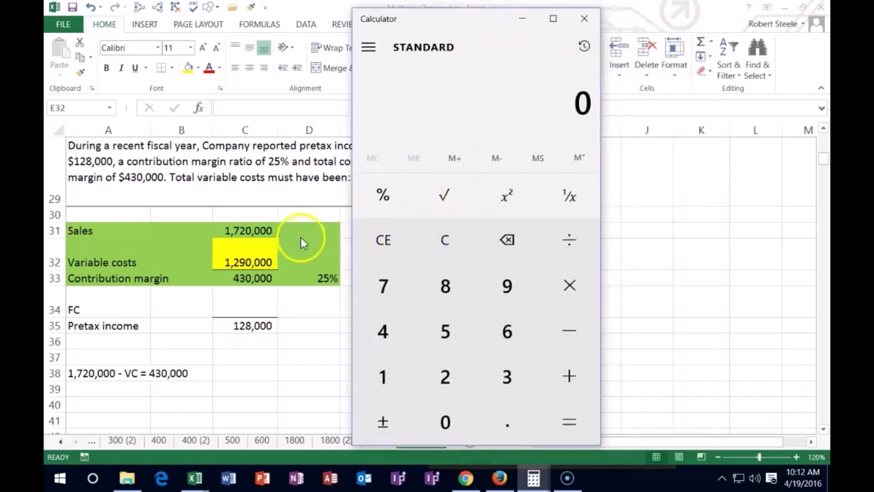
type("172000")
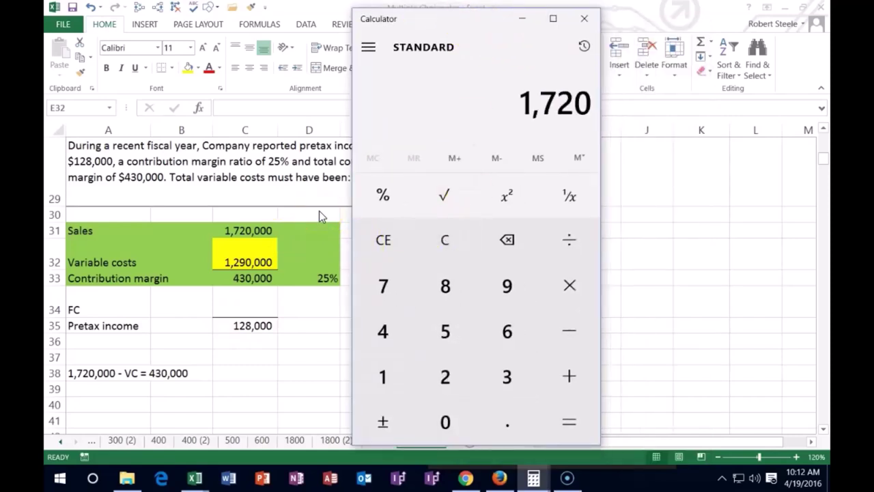
type("0")
key("minus")
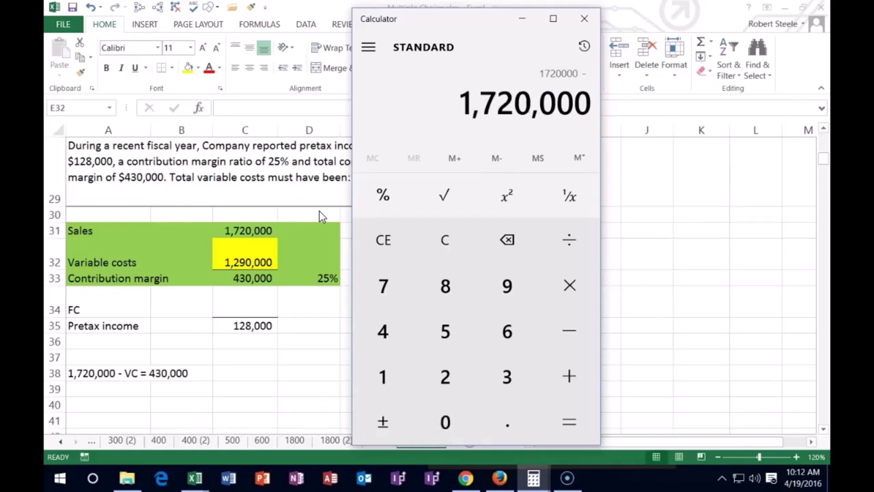
type("1,290,000")
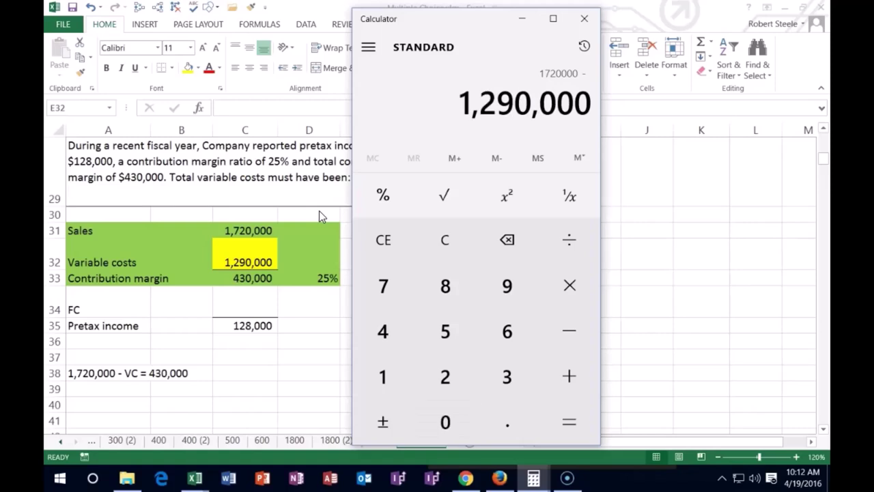
key("Return")
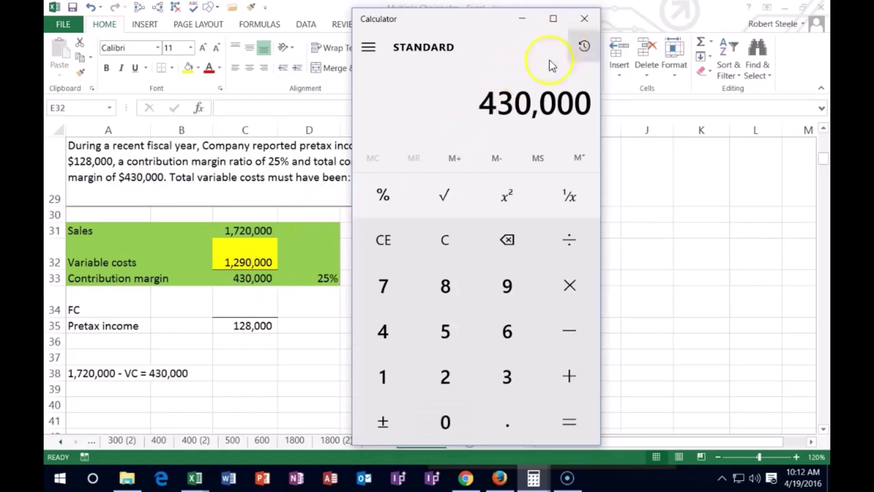
- Clear the calculator and divide 430,000 by 1,720,000 to check the contribution margin ratio
left_click(382, 254)
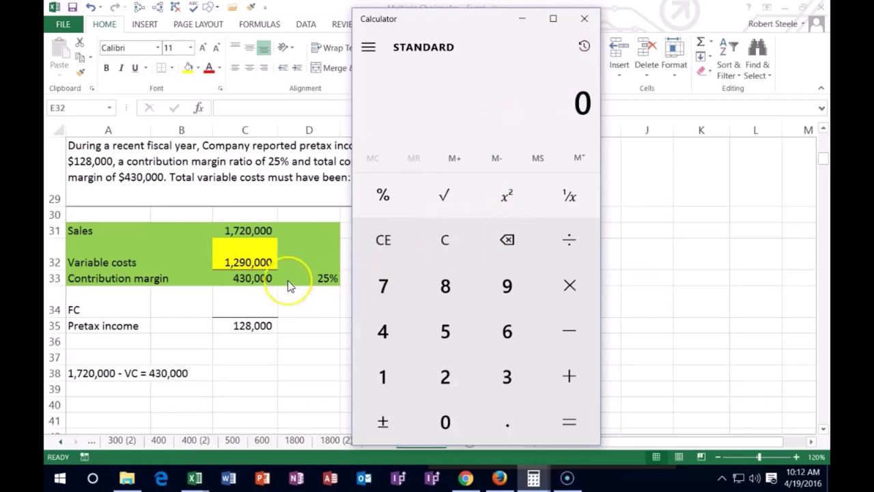
type("43000")
type("0")
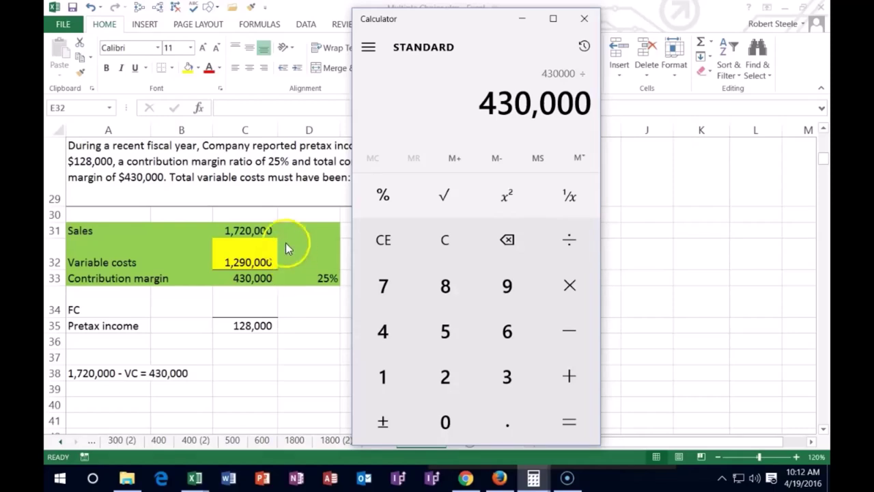
type("/172000")
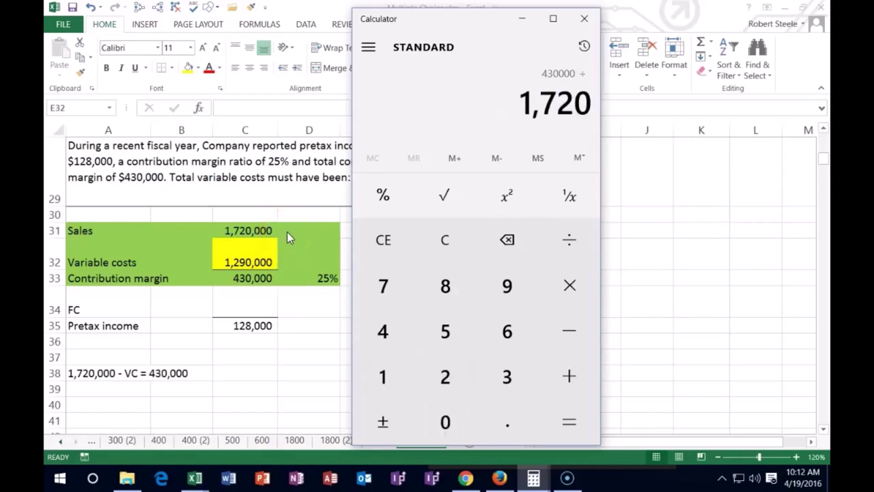
type("0")
key("Return")
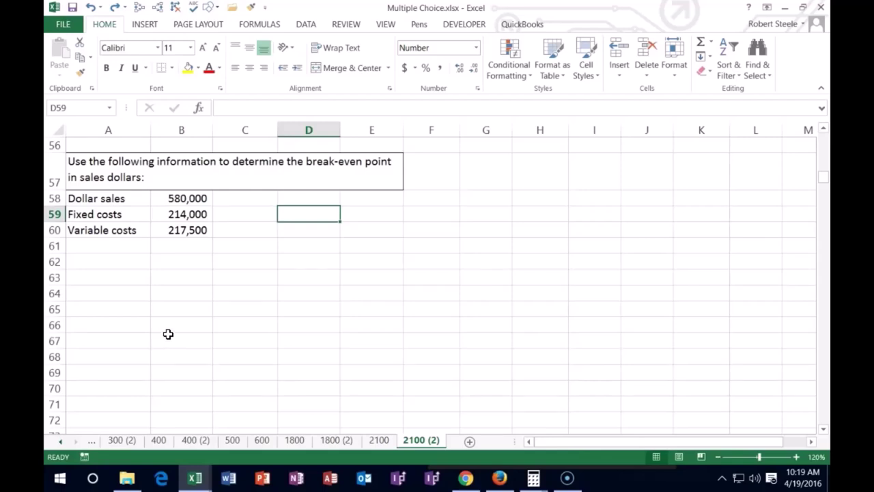
- In the worksheet's break-even question, enter the label "Break even point $" in D59 and an equals sign in F59
type("B")
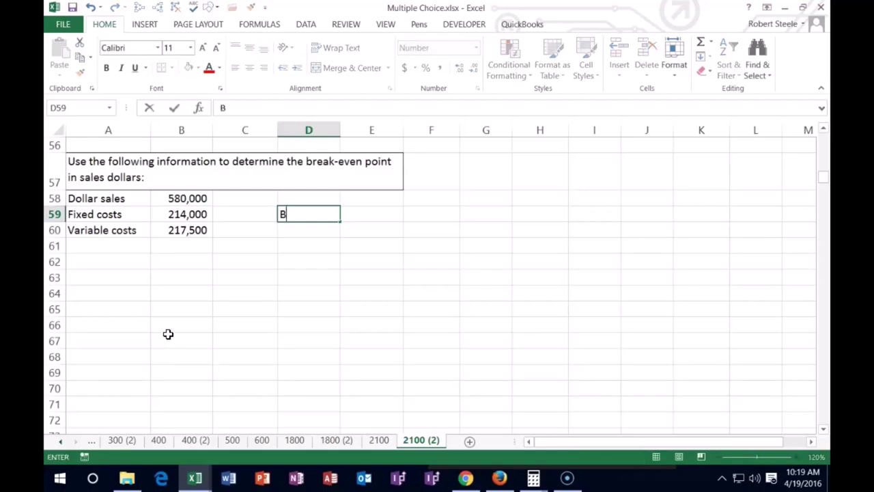
type("reak even poi")
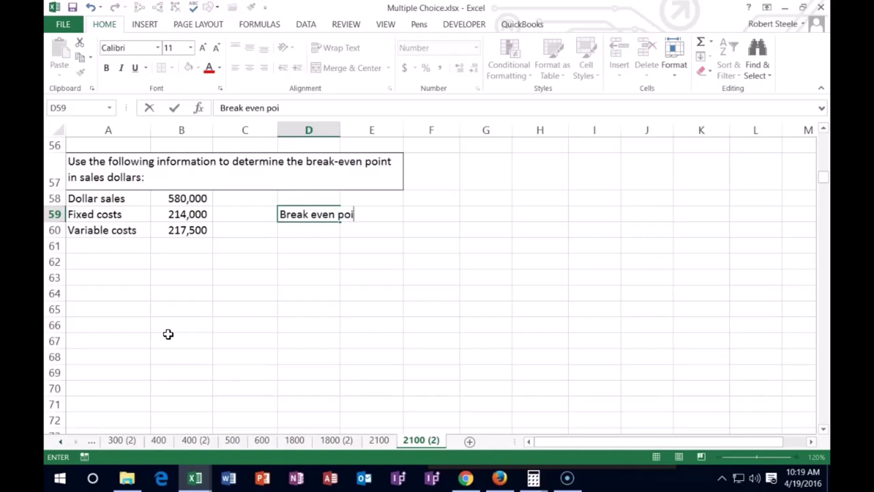
type("nt $")
key("Tab")
key("Tab")
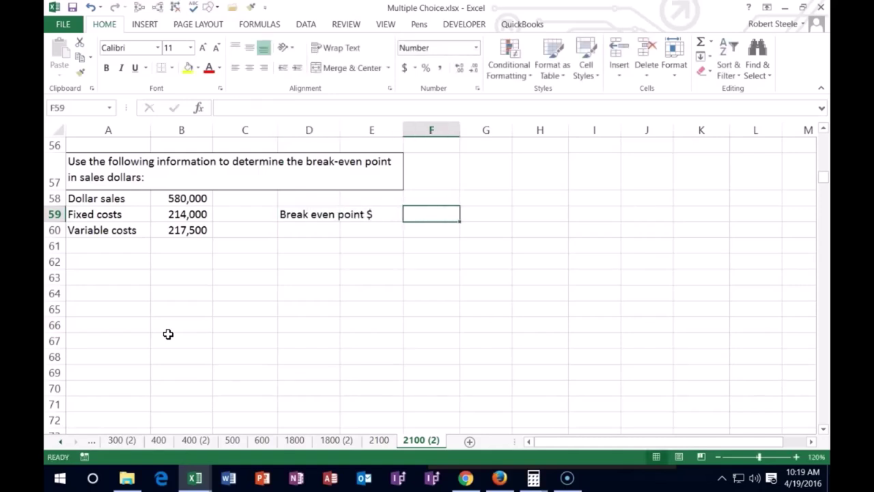
type("=")
key("Tab")
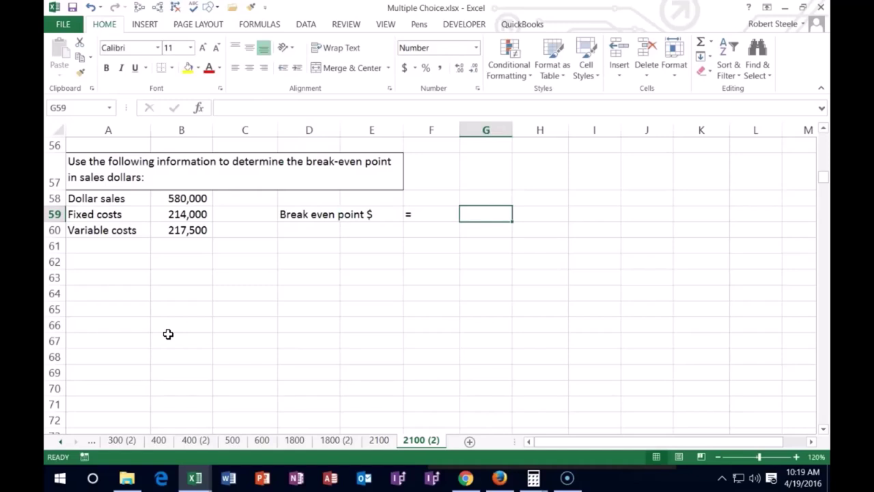
- Enter the break-even formula as a stacked fraction in G59, with "FC" underlined above "CM%"
type("FC")
key("alt+Return")
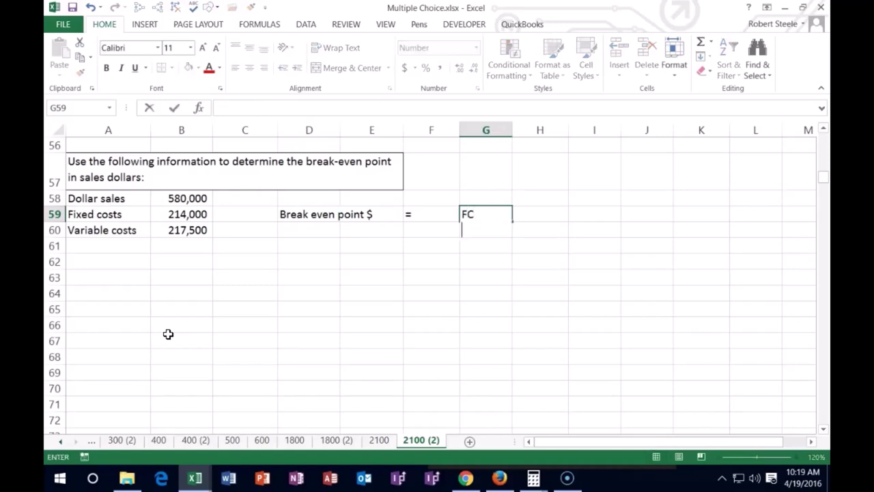
type("CM%")
left_click_drag(476, 214, 452, 209)
left_click(135, 68)
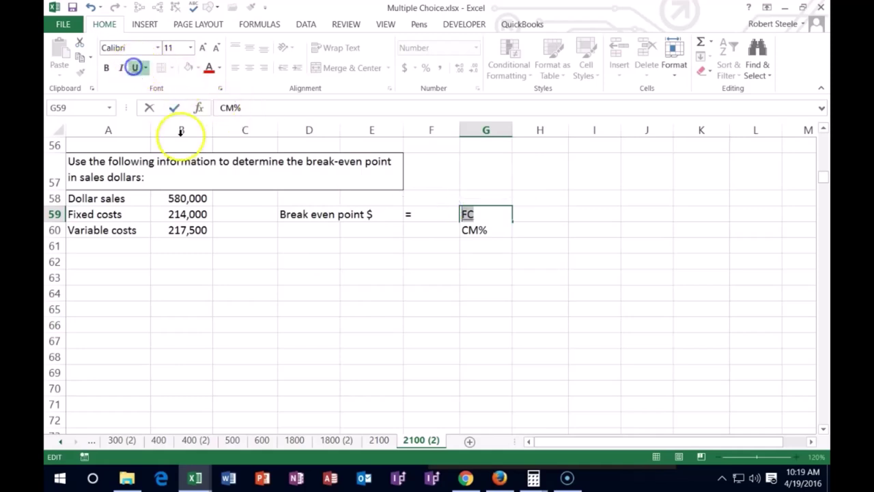
key("Return")
- Center the FC/CM% fraction horizontally in G59 and middle-align the label and equals sign in D59:F59
key("Up")
key("Right")
key("Right")
key("Right")
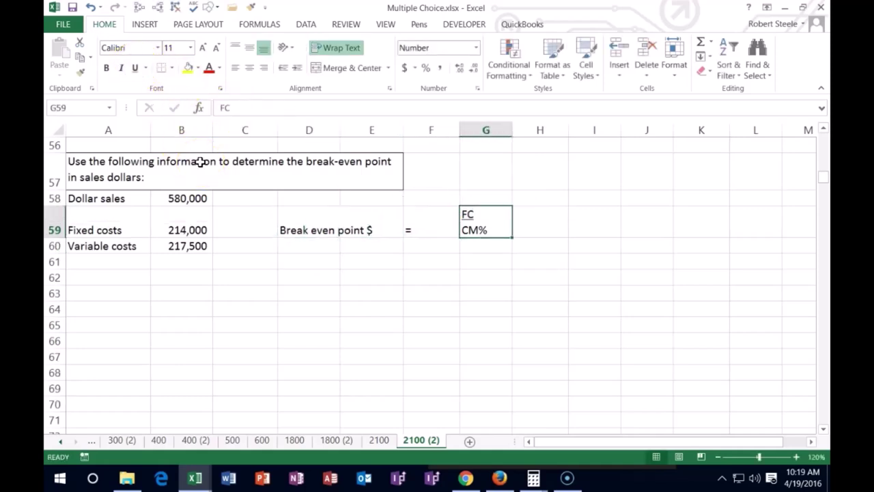
left_click(249, 67)
left_click_drag(294, 218, 407, 225)
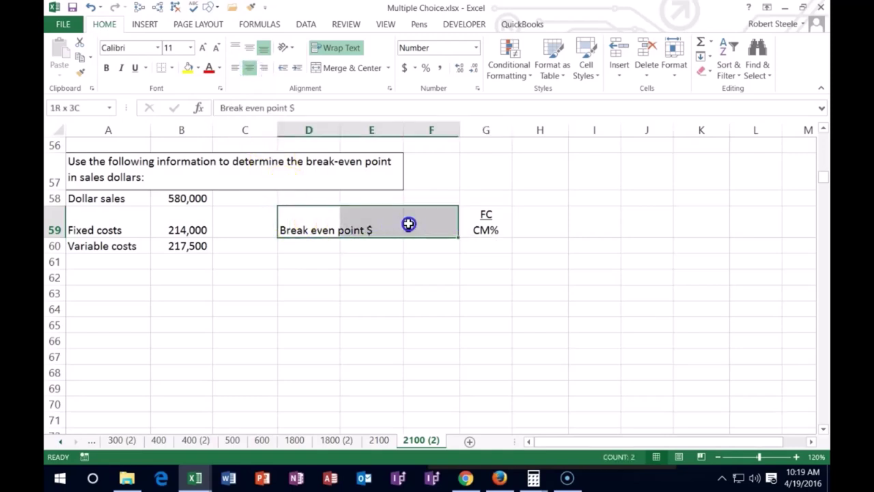
left_click(250, 47)
left_click(360, 261)
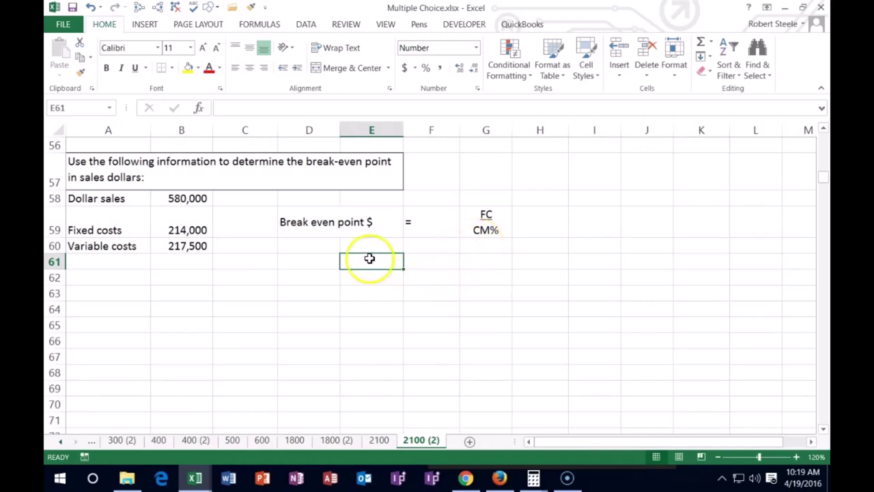
- Enter "Sale" with 580000 in C61:D61 and "VC" with 217500 in C62:D62
left_click(289, 262)
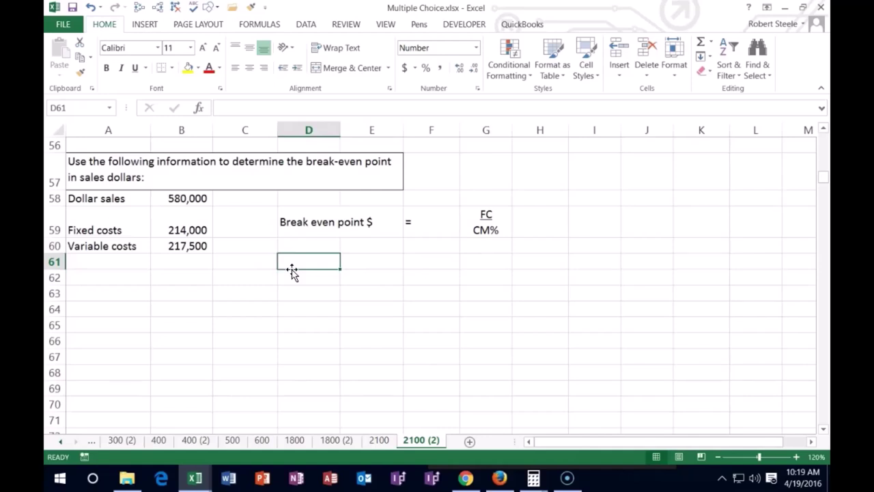
key("Left")
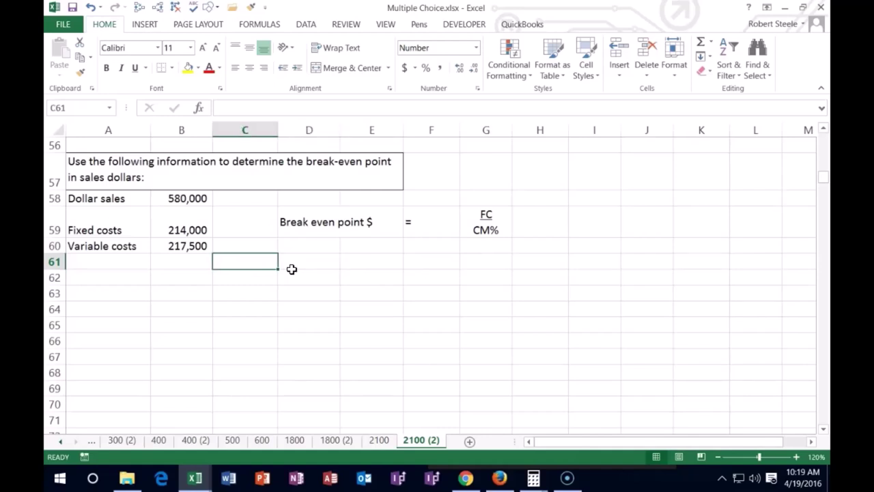
type("Sale")
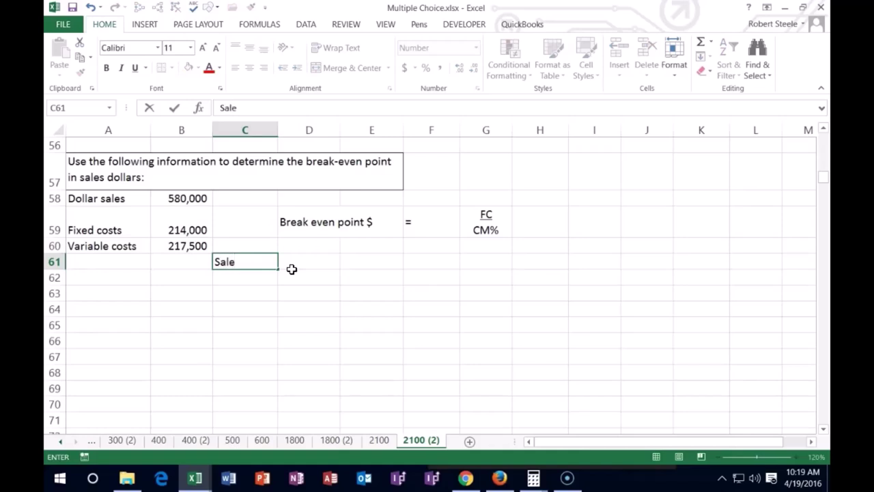
key("Right")
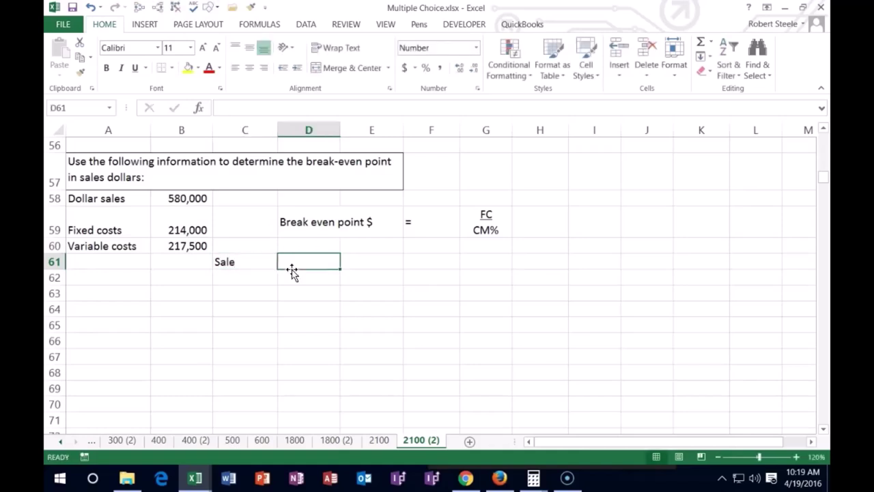
type("580000")
key("Return")
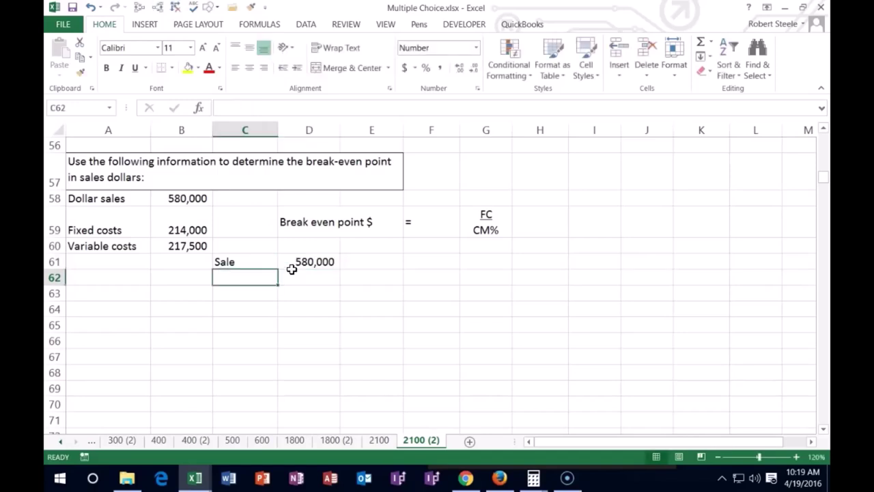
type("VC")
key("Right")
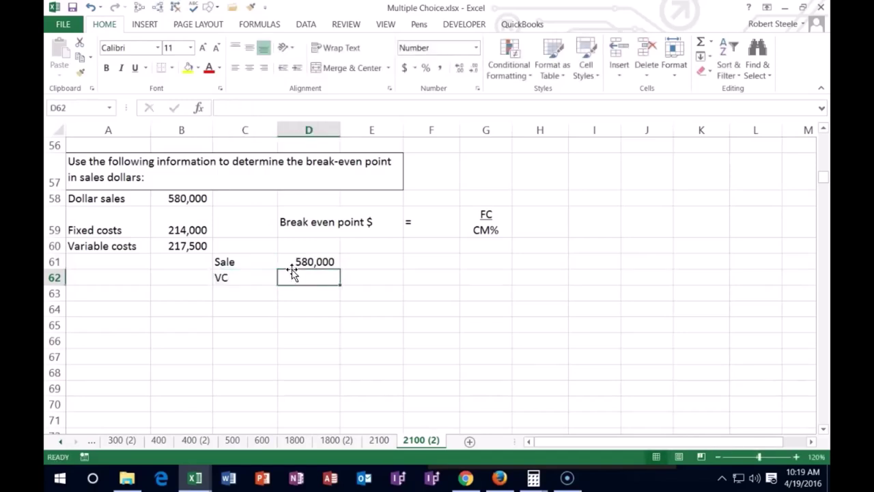
type("217500")
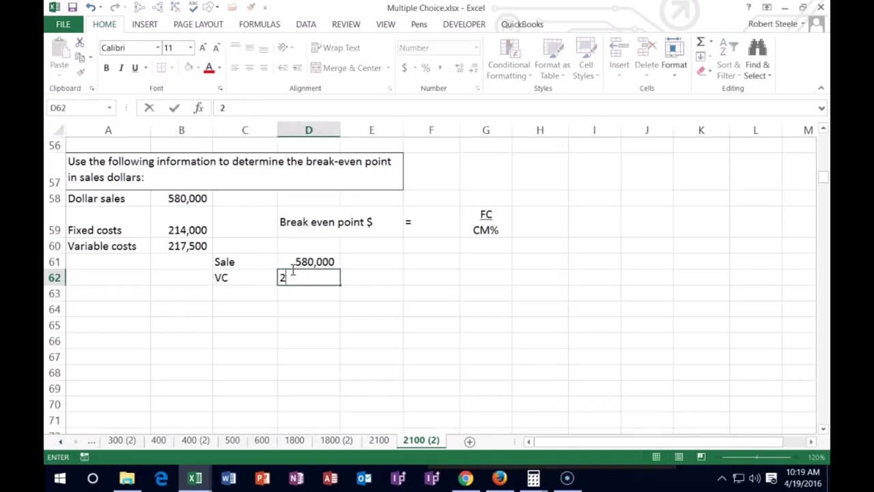
key("Return")
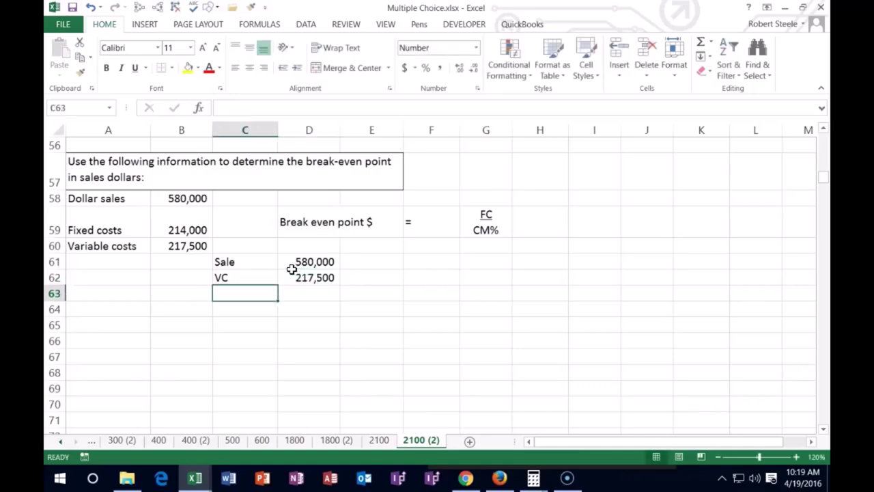
- Label C63 "CM" and calculate the contribution margin in D63 with the formula =D61-D62
type("CM")
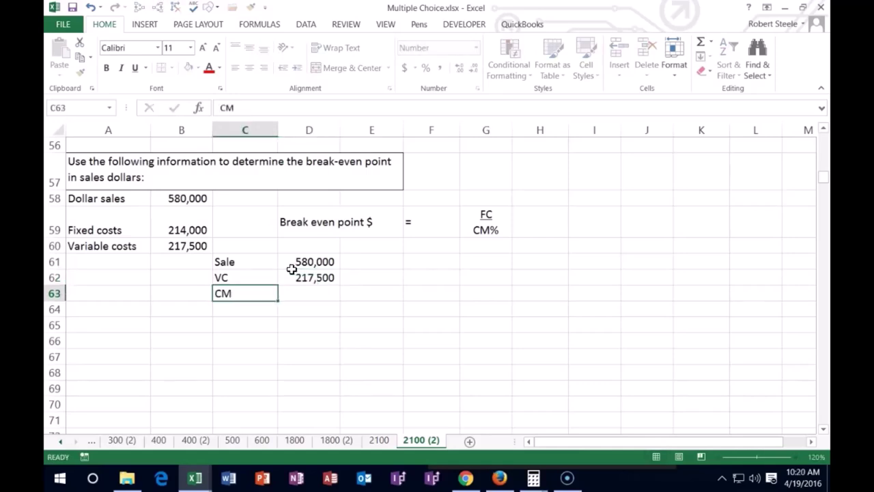
key("Right")
type("=")
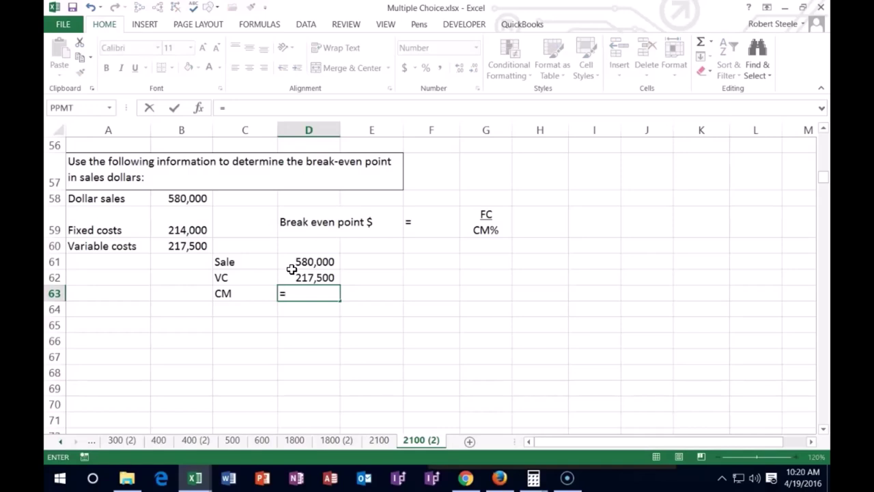
left_click(293, 263)
type("-")
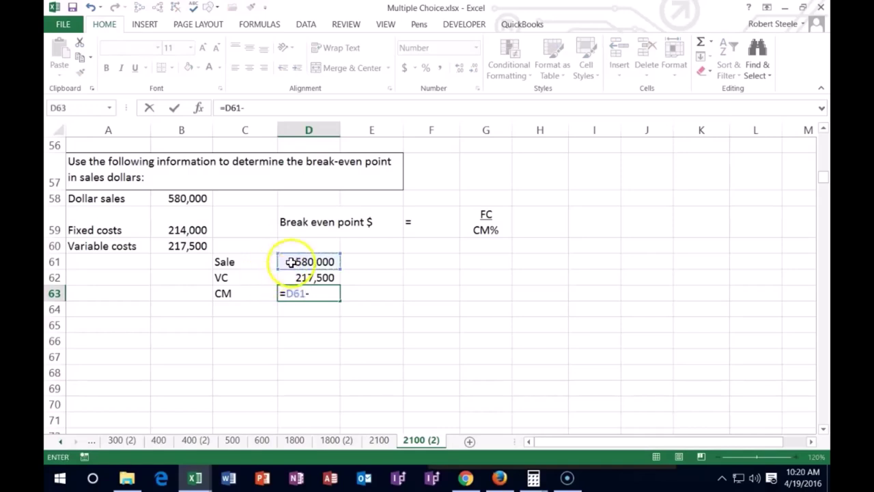
left_click(296, 278)
key("Return")
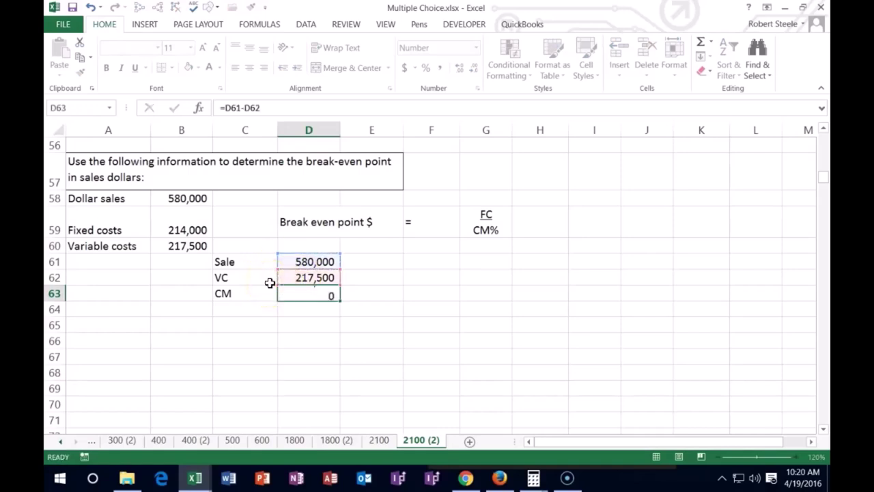
- Add a bottom border under the variable costs amount in D62
key("Left")
key("Up")
key("Up")
key("Right")
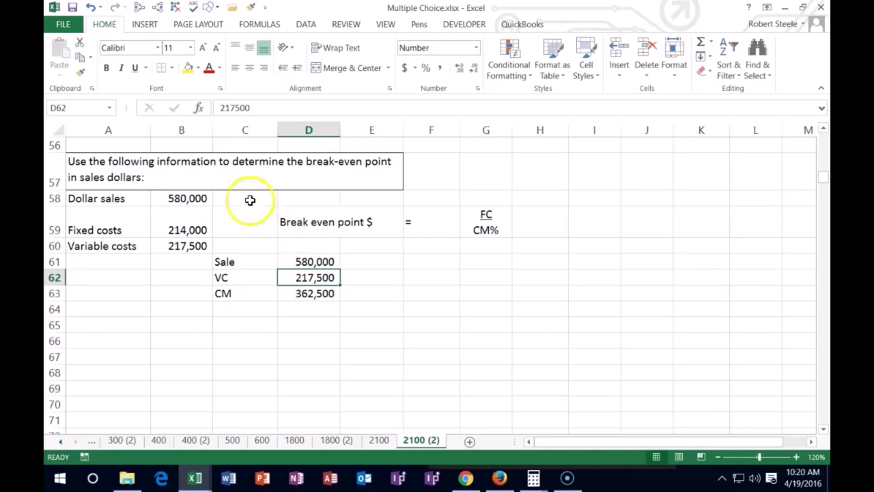
left_click(161, 67)
left_click(262, 347)
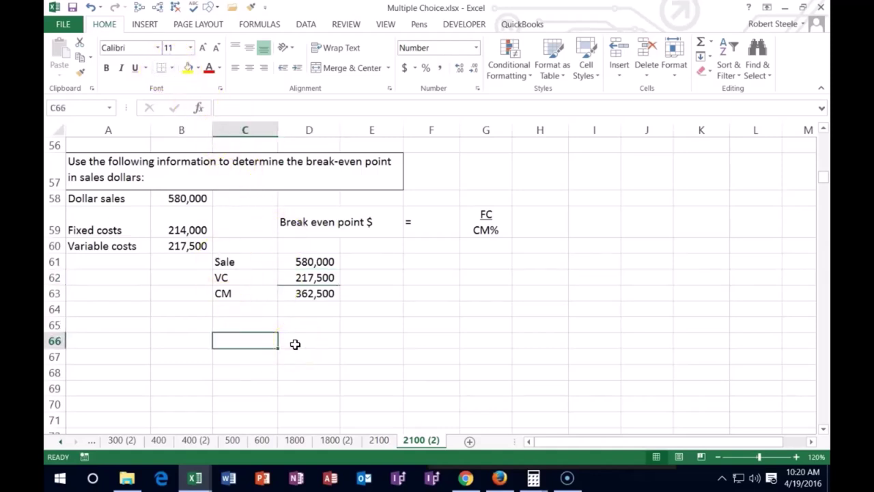
- Calculate the contribution margin ratio in E63 with the formula =D63/D61
left_click(362, 295)
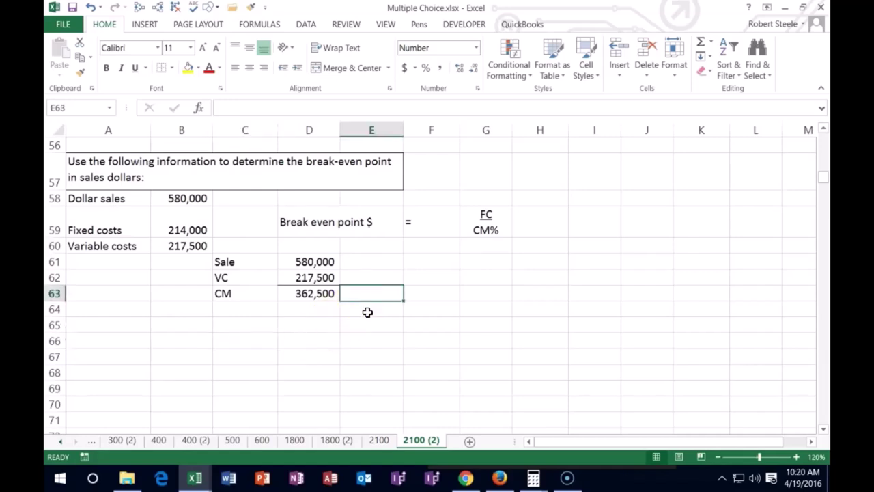
type("=")
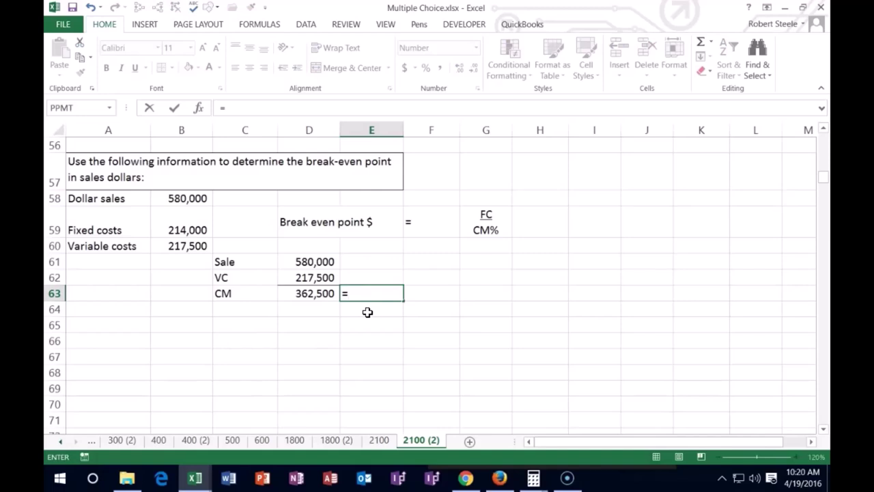
left_click(321, 294)
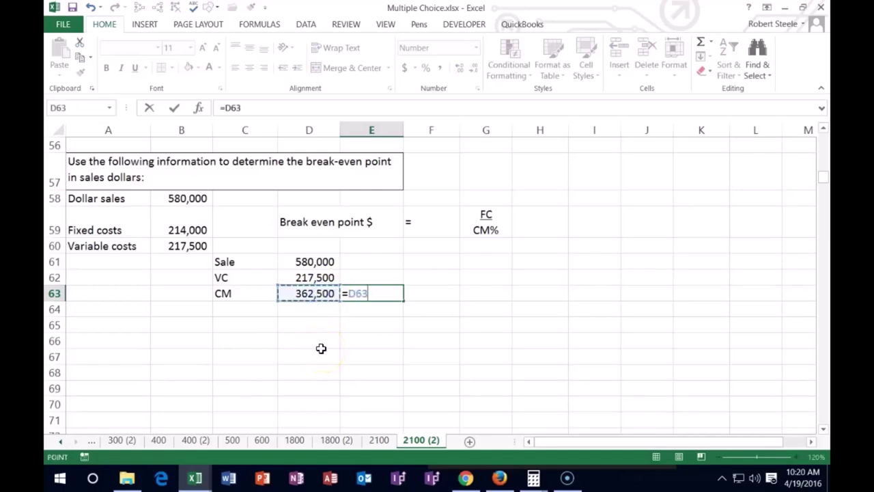
type("/")
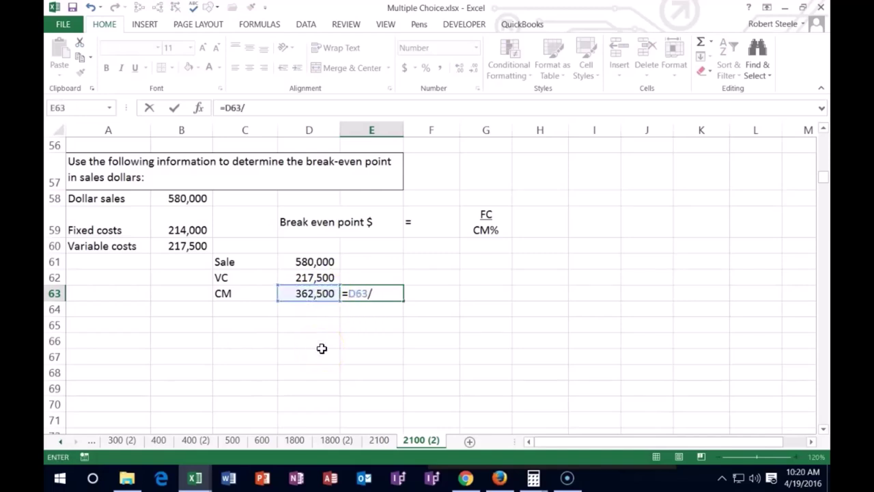
left_click(317, 262)
key("Return")
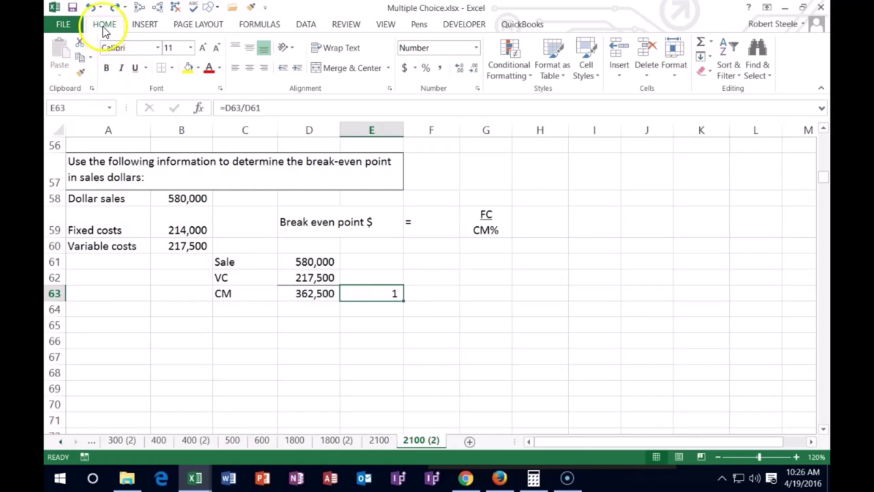
- Show the contribution margin ratio in E63 with six decimal places
left_click(458, 69)
left_click(457, 69)
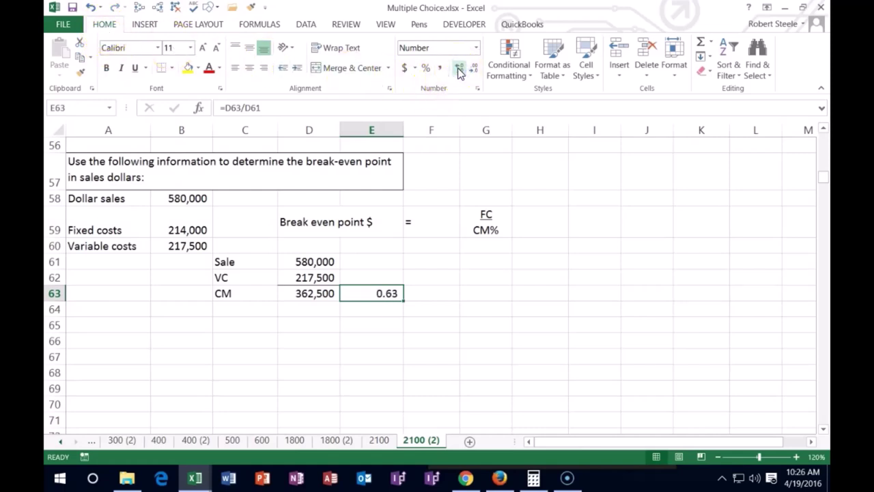
left_click(458, 69)
left_click(459, 70)
left_click(458, 70)
left_click(458, 70)
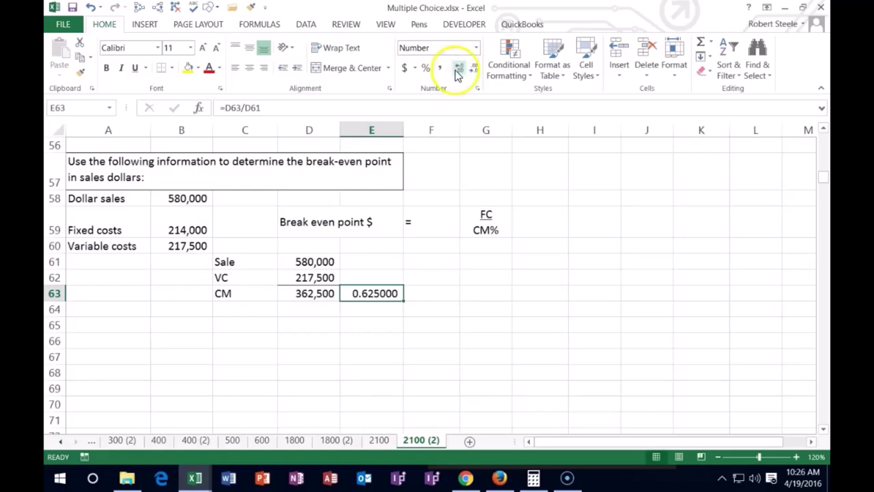
- Format the ratio in E63 as a percentage with one decimal place
left_click(427, 69)
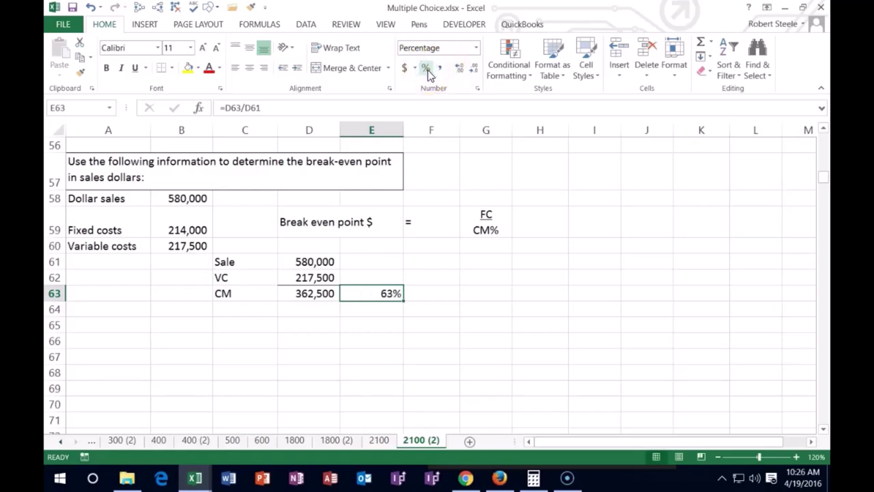
left_click(459, 70)
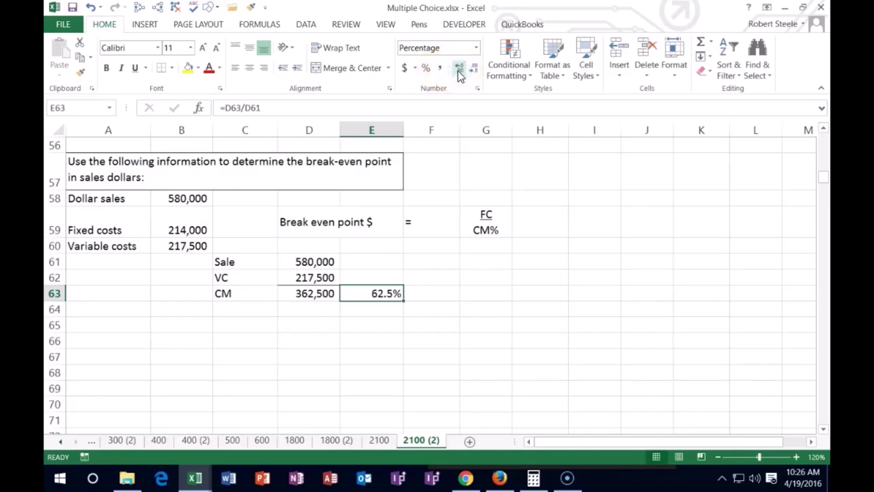
- Enter the stacked fraction with 214,000 underlined above 62.5% in H59
left_click(526, 226)
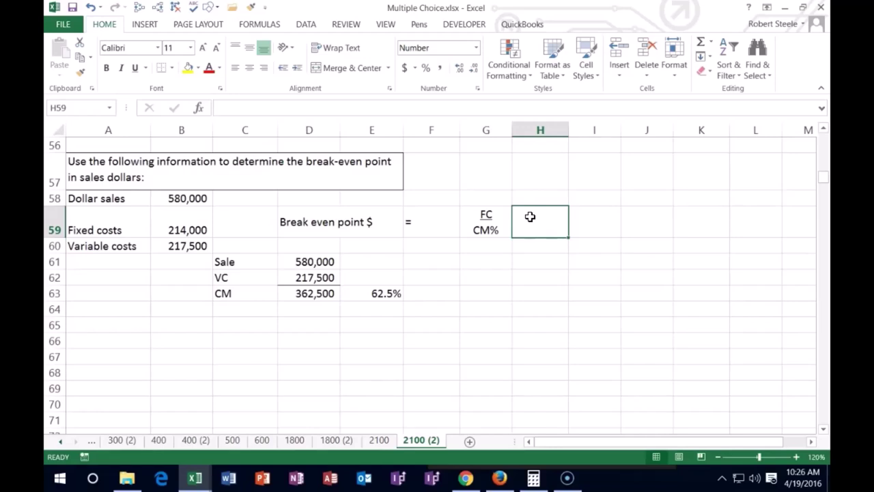
type("214,000")
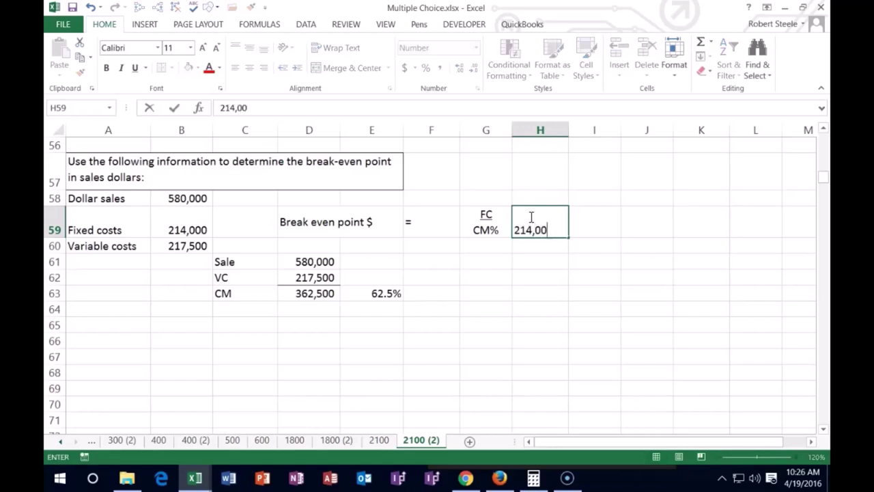
key("alt+Return")
type("62.5%")
left_click_drag(560, 230, 500, 228)
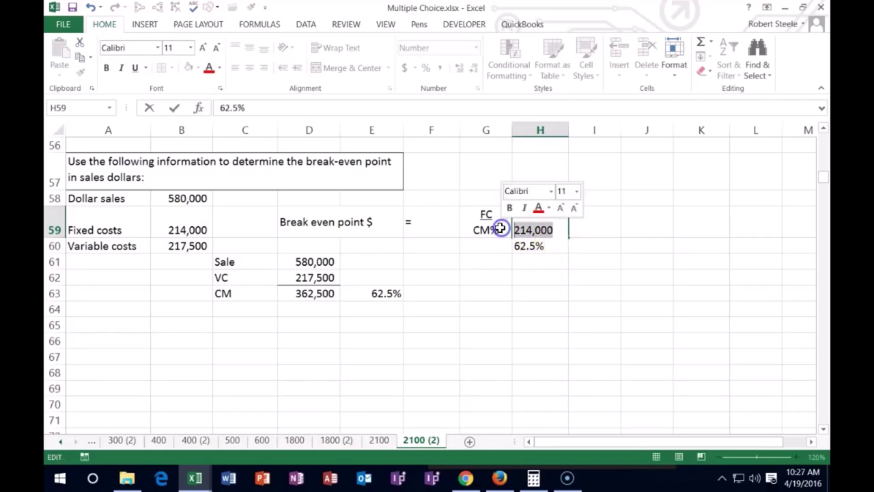
left_click(135, 67)
key("Return")
- Move the 214,000 over 62.5% fraction from H59 to I59 and center it horizontally
left_click(542, 225)
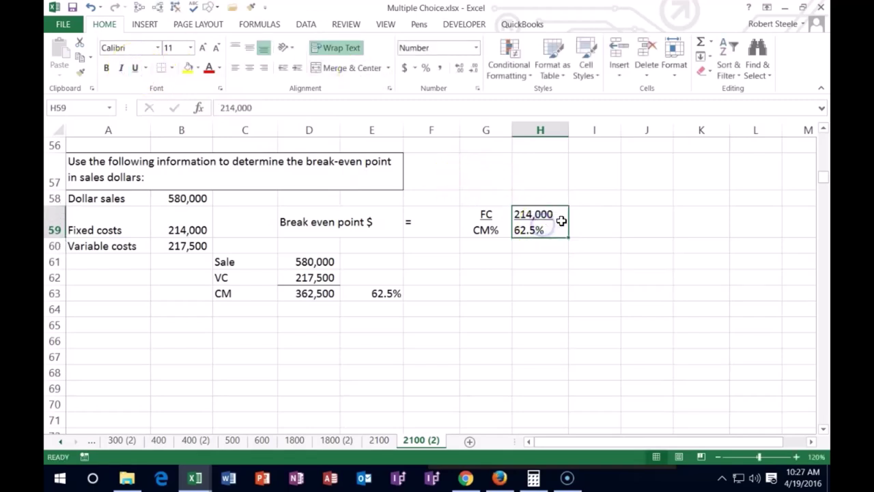
left_click_drag(568, 220, 572, 215)
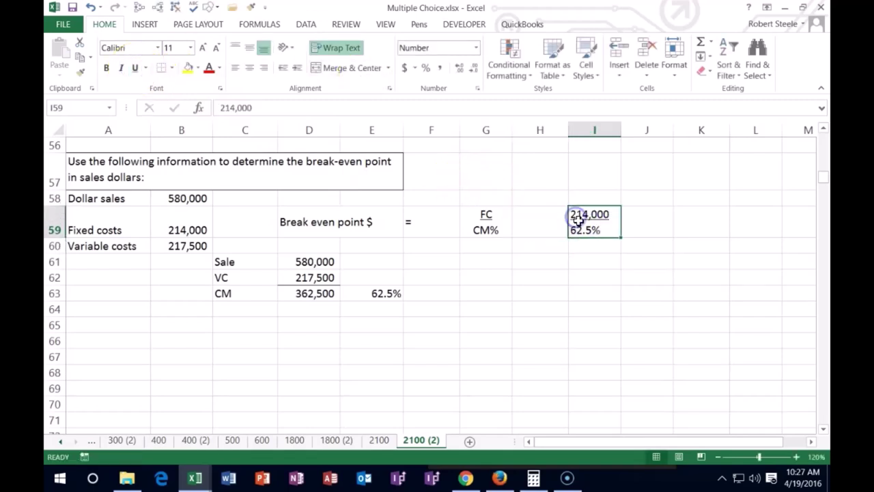
left_click(249, 68)
- Enter an equals sign in H59 and center it horizontally and vertically
left_click(546, 226)
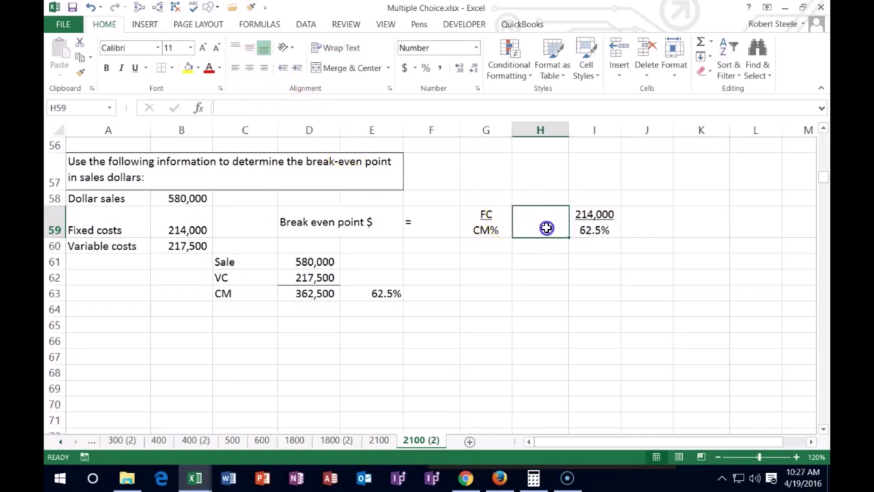
type("=")
key("Return")
left_click(547, 228)
left_click(249, 67)
left_click(539, 208)
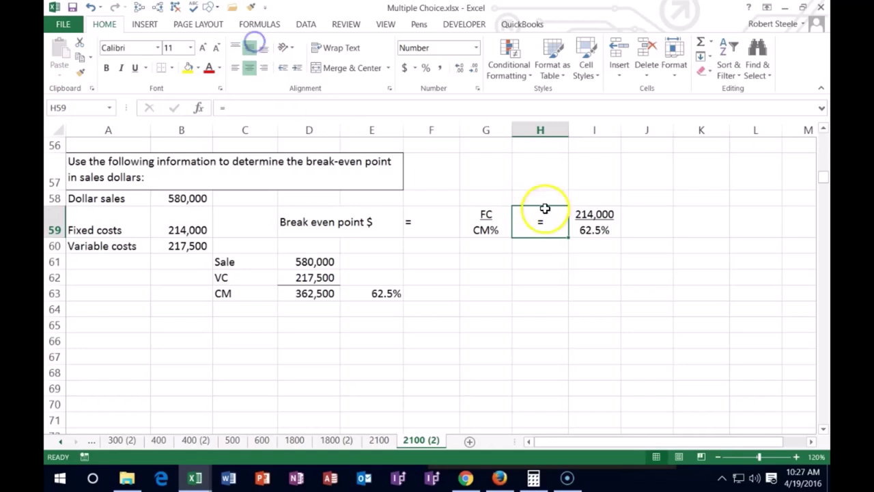
- Enter an equals sign in J59 after the numeric fraction and center it horizontally and vertically
left_click(642, 221)
type("=")
key("Return")
key("Up")
left_click(251, 69)
- Calculate the break-even point in sales dollars in K59 with the formula =214000/.625
left_click(718, 230)
type("=")
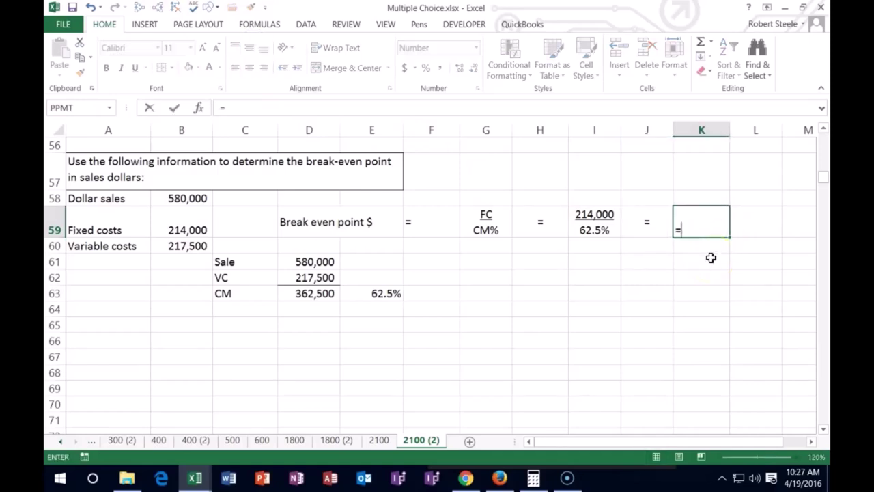
type("214000")
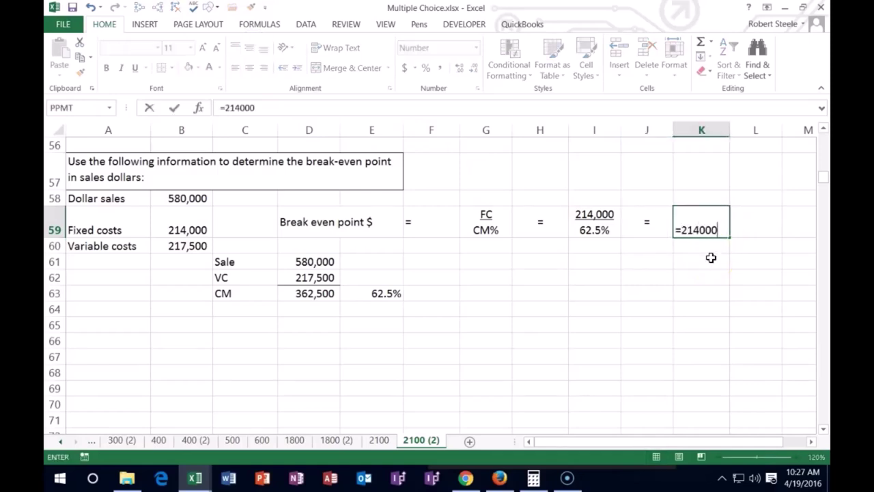
type("/.625")
key("Return")
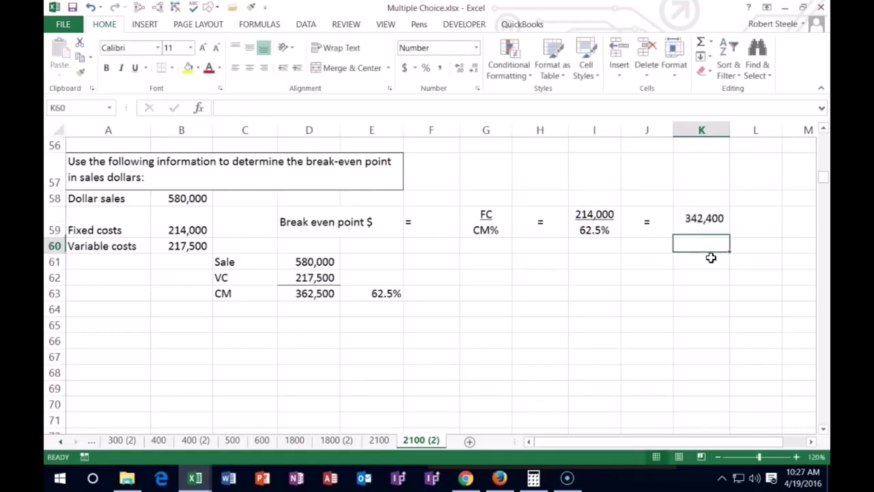
key("Up")
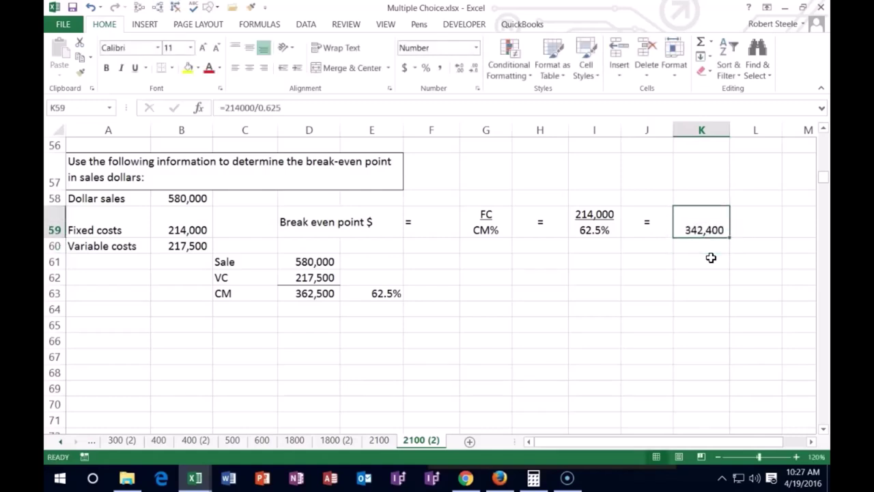